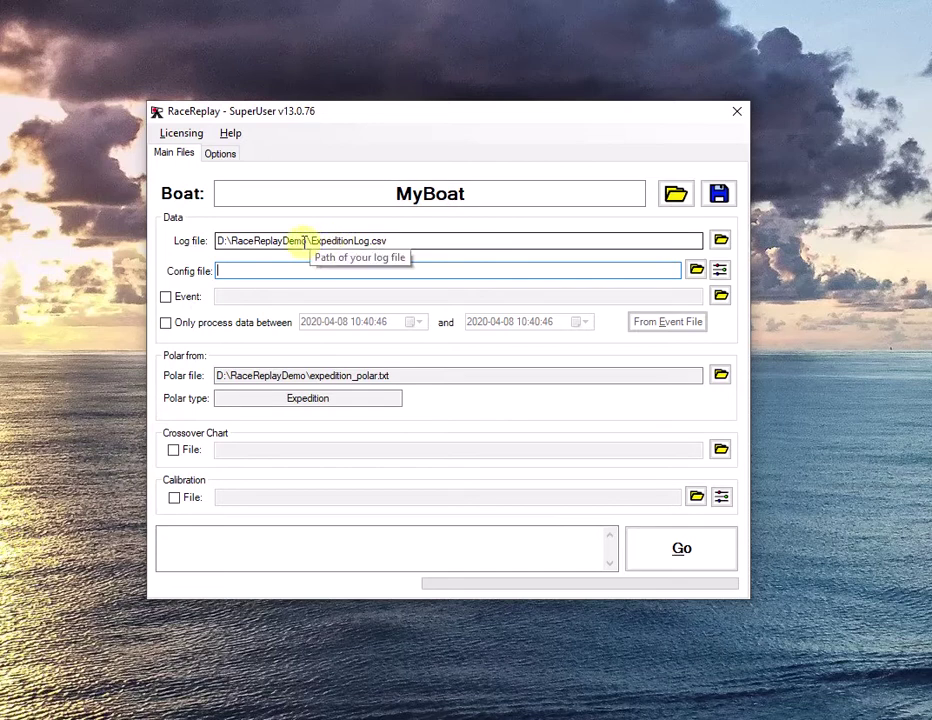
Save the autogenerated config file for this log as ConfigFile_MyBoat.xml in the RaceReplayDemo folder and open it in the Config File Manager
{"action": "left_click", "coordinate": [721, 272]}
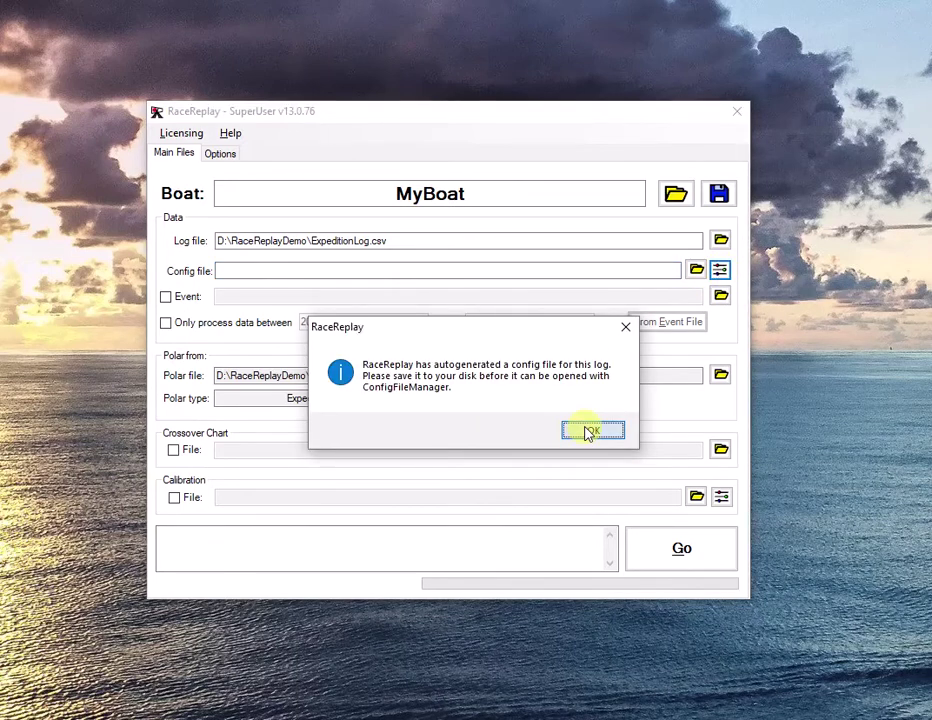
{"action": "left_click", "coordinate": [589, 432]}
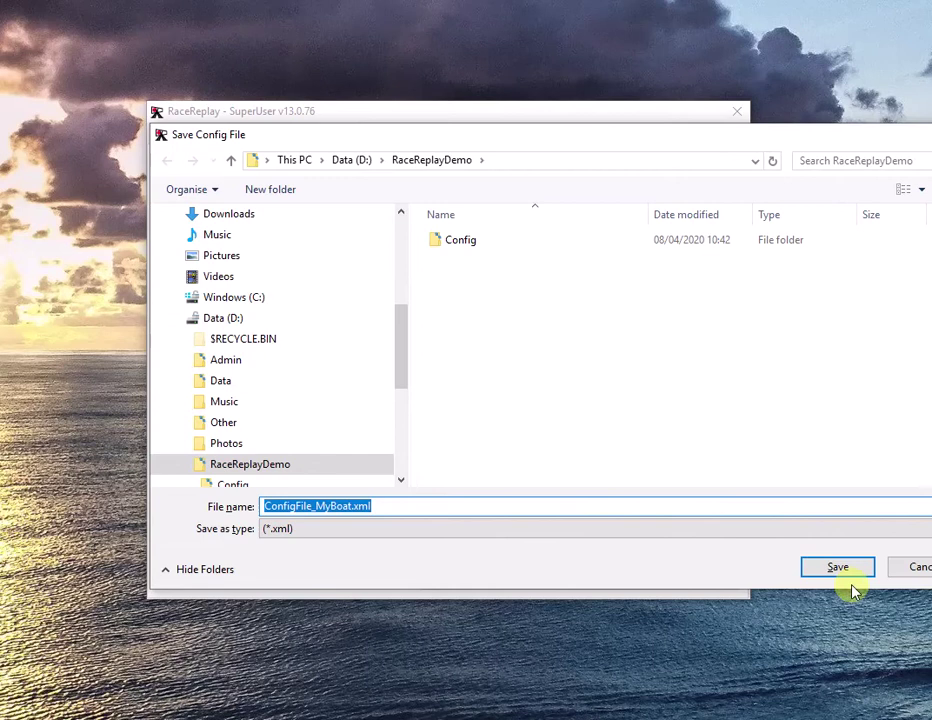
{"action": "left_click", "coordinate": [831, 569]}
{"action": "left_click_drag", "start_coordinate": [907, 597], "coordinate": [853, 576]}
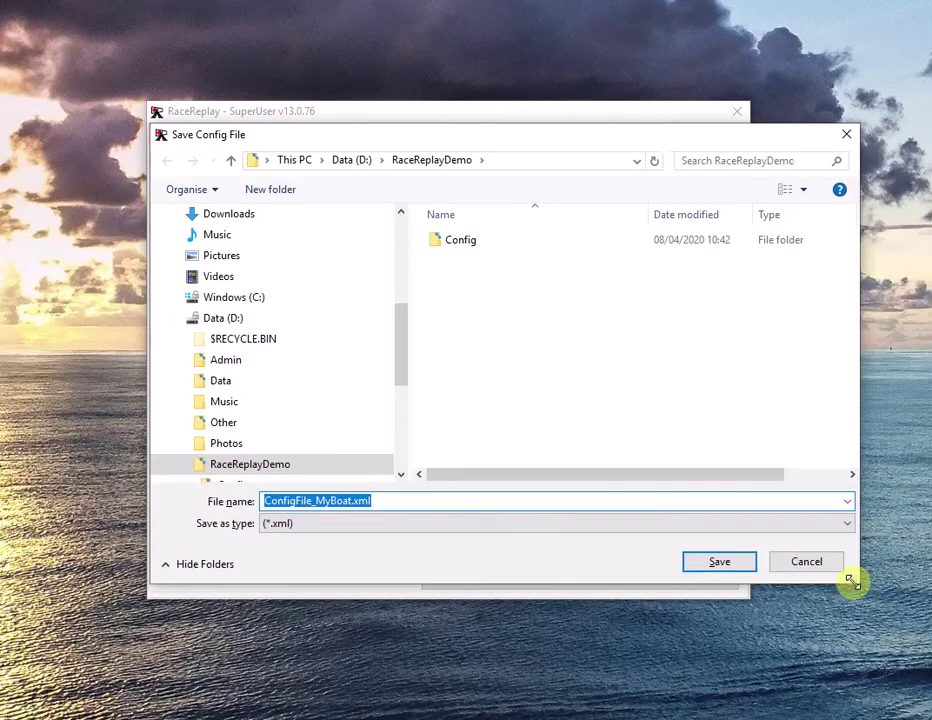
{"action": "left_click", "coordinate": [716, 563]}
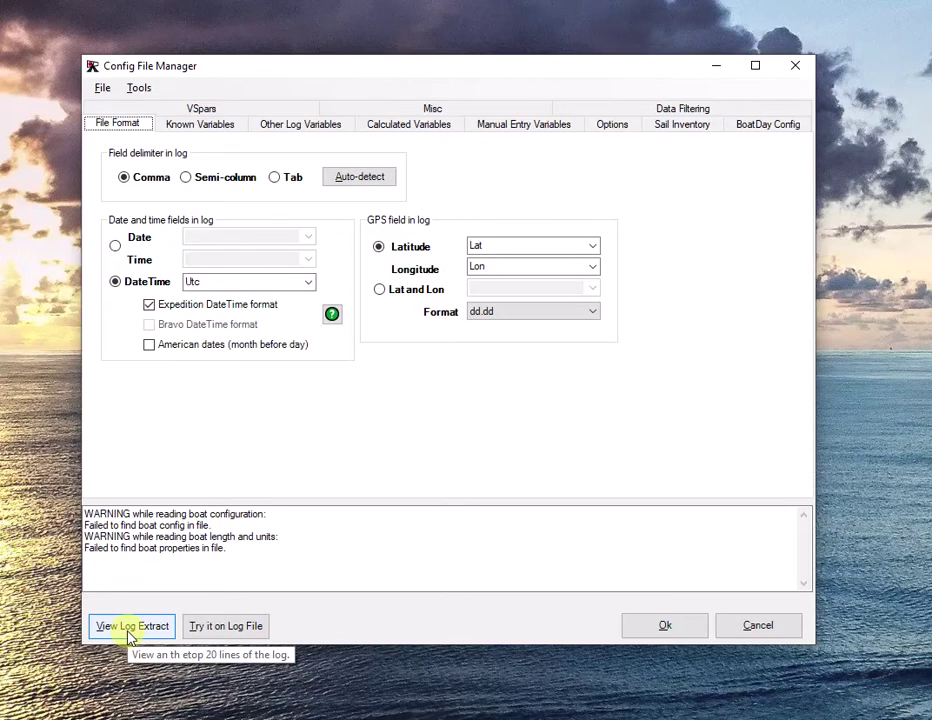
Open an extract of ExpeditionLog.csv and delete the three stray characters before Boat in the header line
{"action": "left_click", "coordinate": [128, 628]}
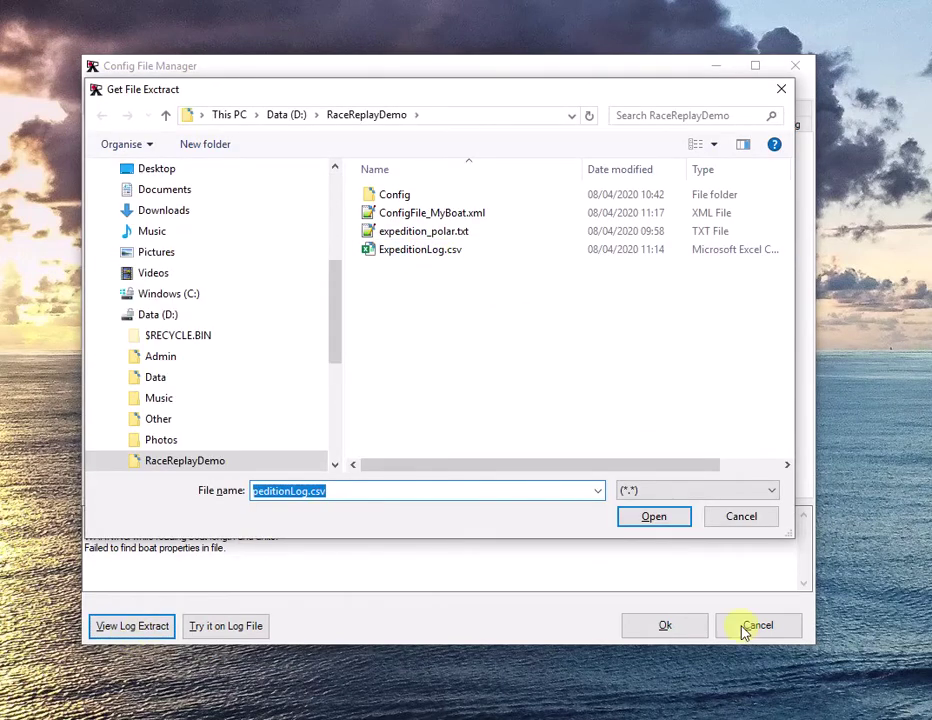
{"action": "left_click", "coordinate": [654, 516]}
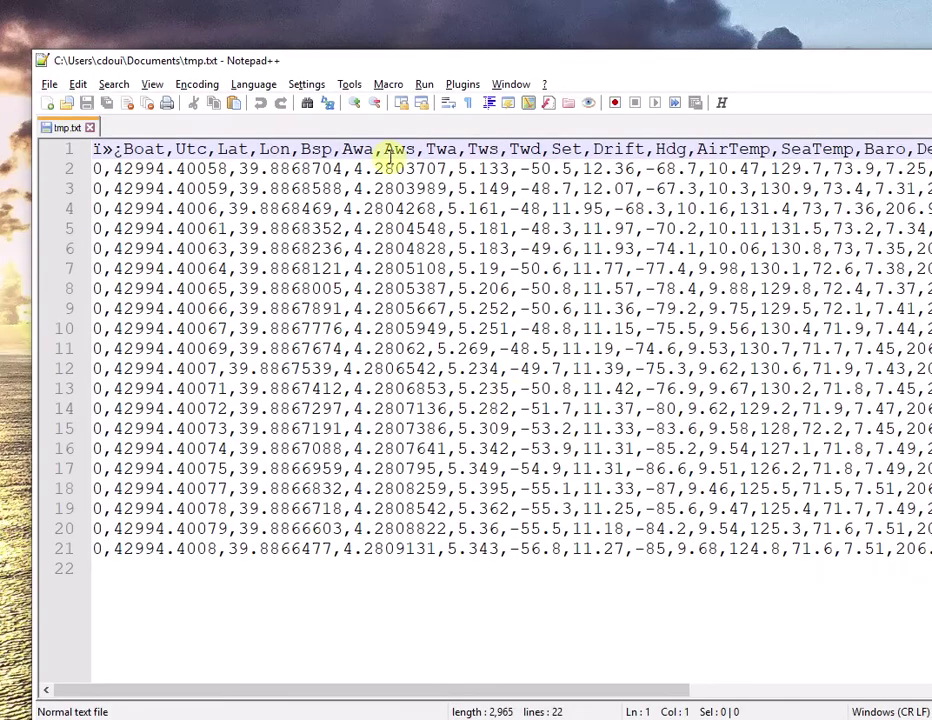
{"action": "left_click", "coordinate": [119, 149]}
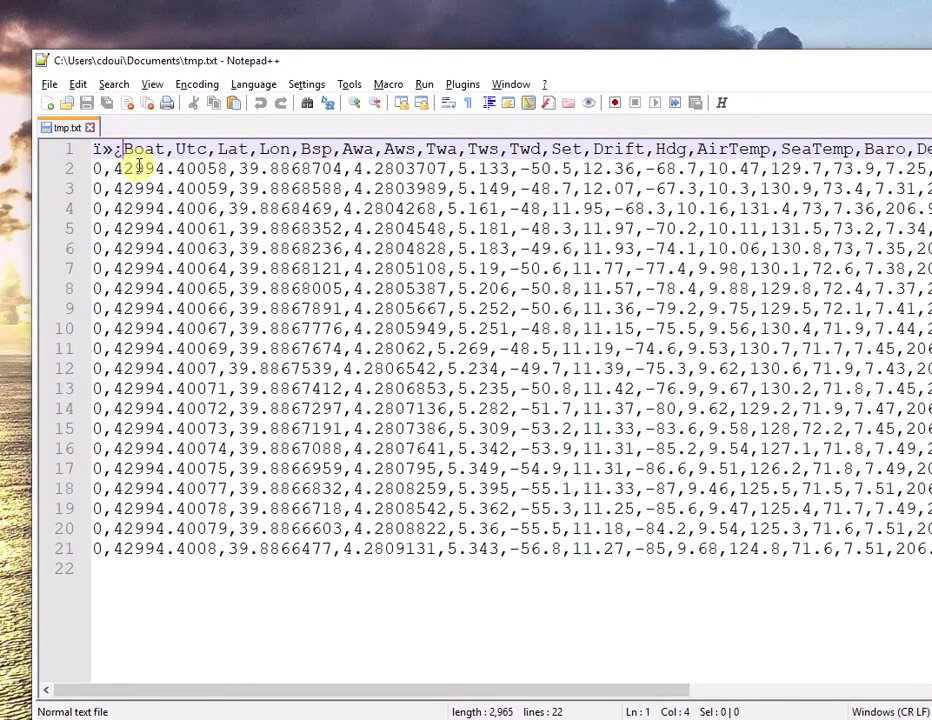
{"action": "key", "text": "BackSpace"}
{"action": "key", "text": "BackSpace"}
{"action": "key", "text": "BackSpace"}
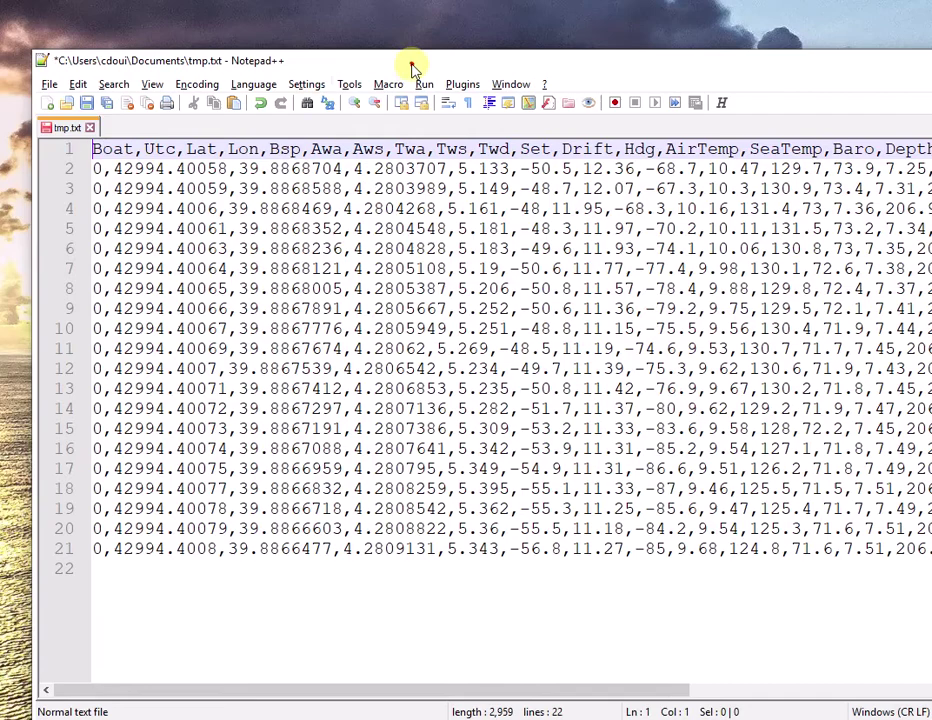
Check the Utc column's name and values in the log extract against the date and time settings
{"action": "left_click_drag", "start_coordinate": [410, 69], "coordinate": [402, 145]}
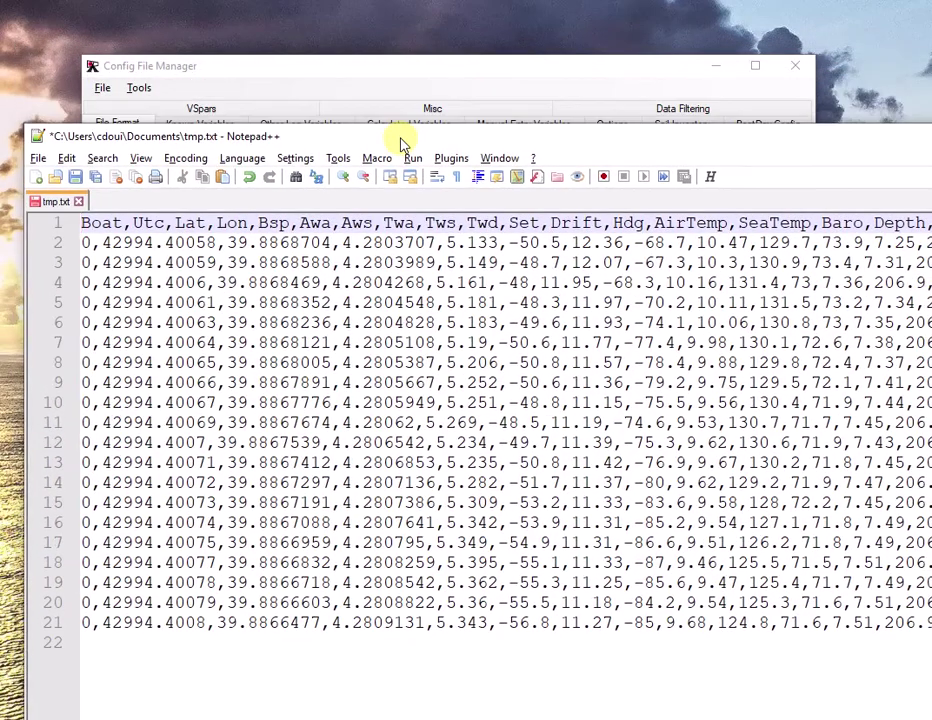
{"action": "left_click", "coordinate": [387, 82]}
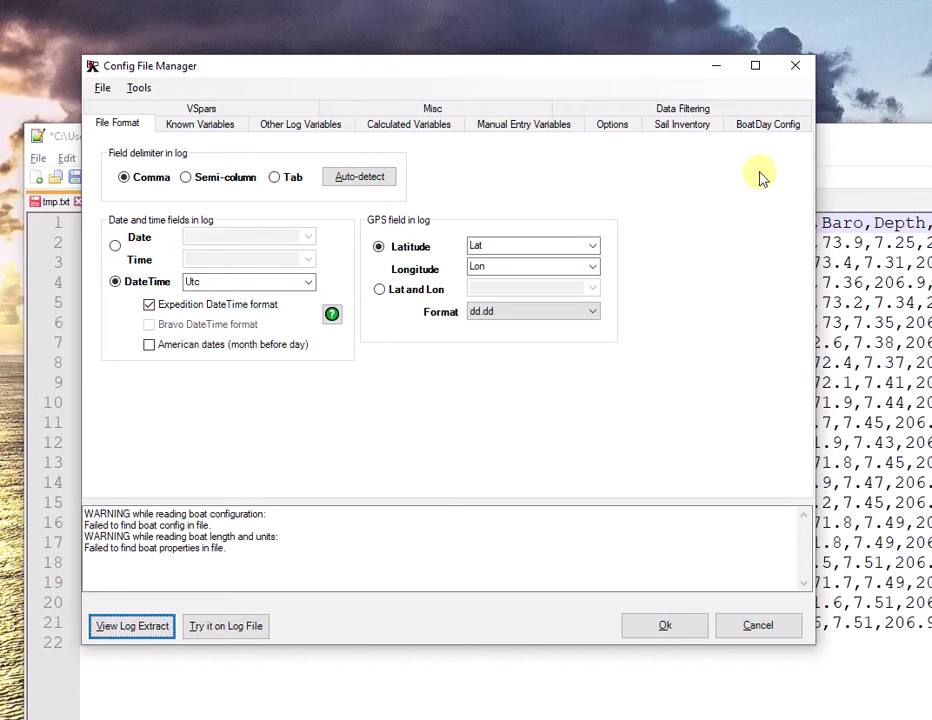
{"action": "left_click", "coordinate": [851, 148]}
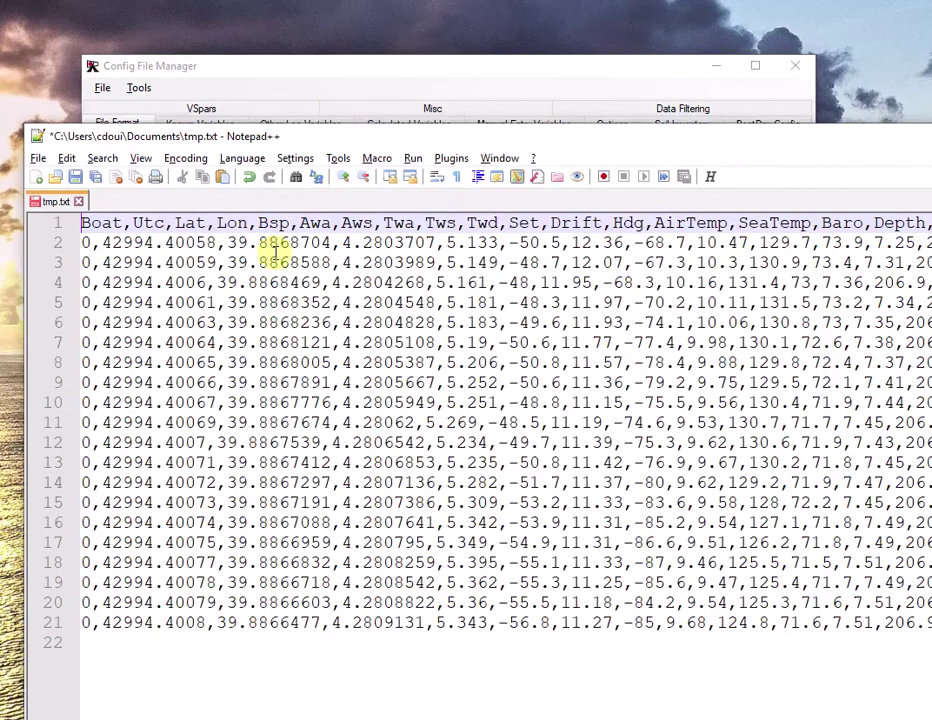
{"action": "left_click_drag", "start_coordinate": [103, 242], "coordinate": [216, 242]}
{"action": "double_click", "coordinate": [143, 222]}
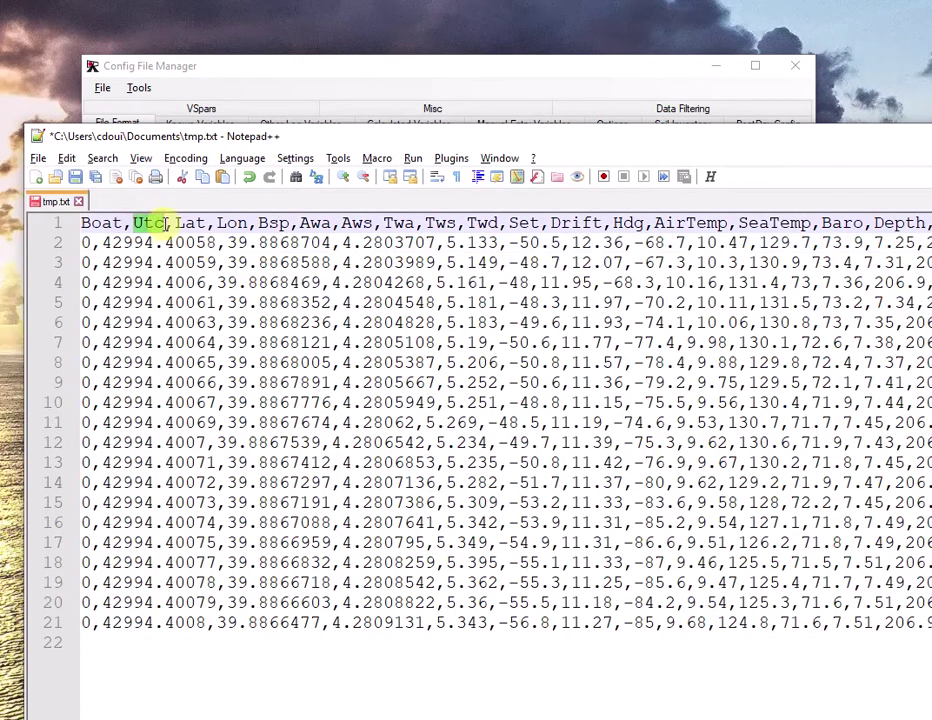
{"action": "left_click", "coordinate": [342, 72]}
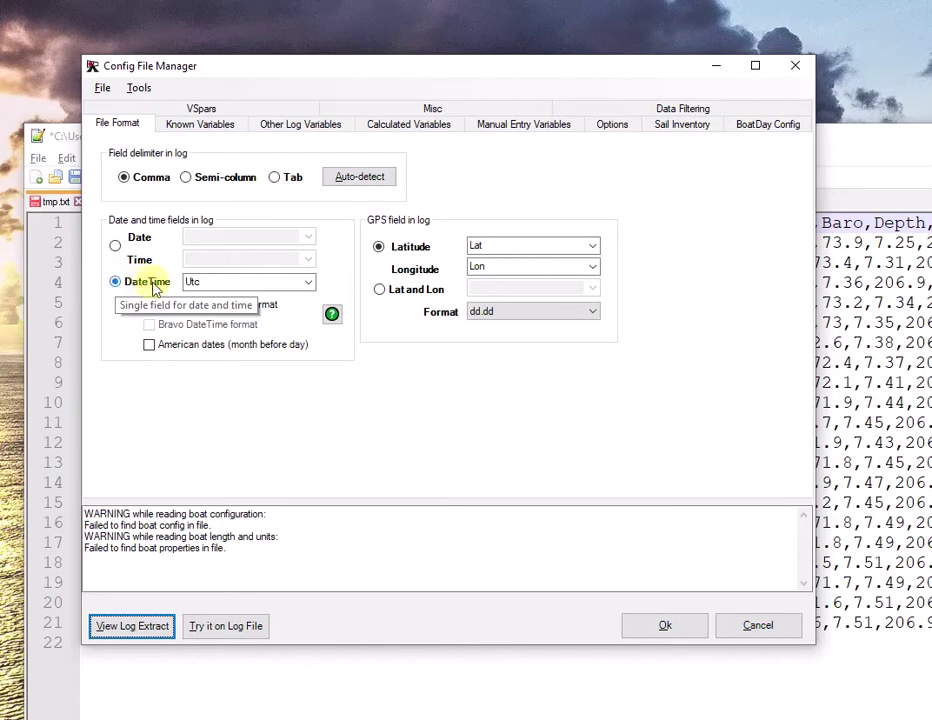
Try separate Date and Time fields, and return to the single DateTime field Utc with Expedition DateTime format enabled
{"action": "left_click", "coordinate": [115, 244]}
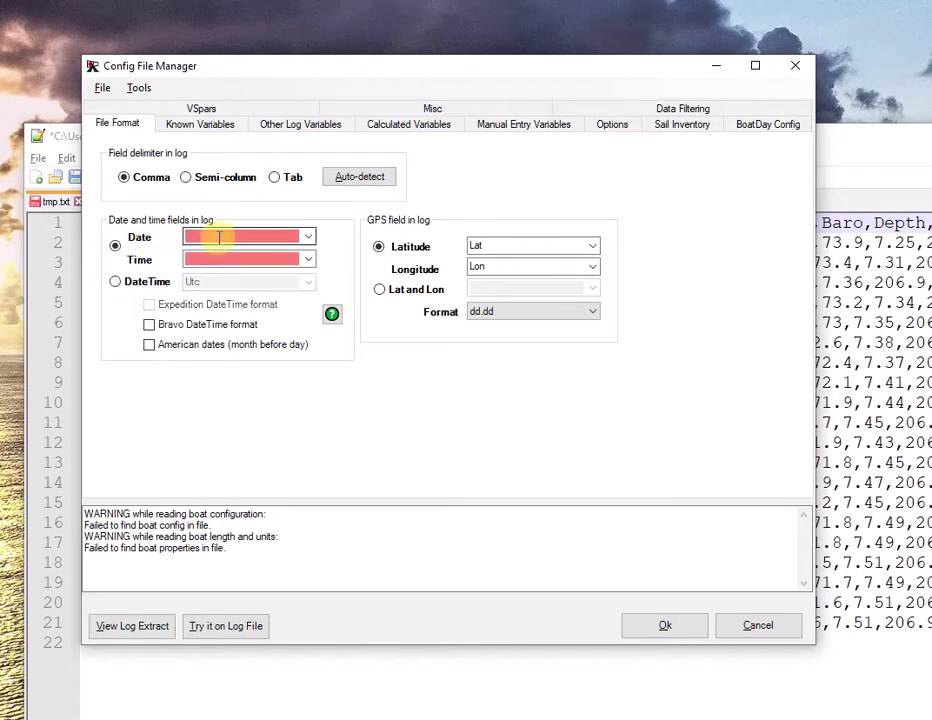
{"action": "left_click", "coordinate": [117, 286]}
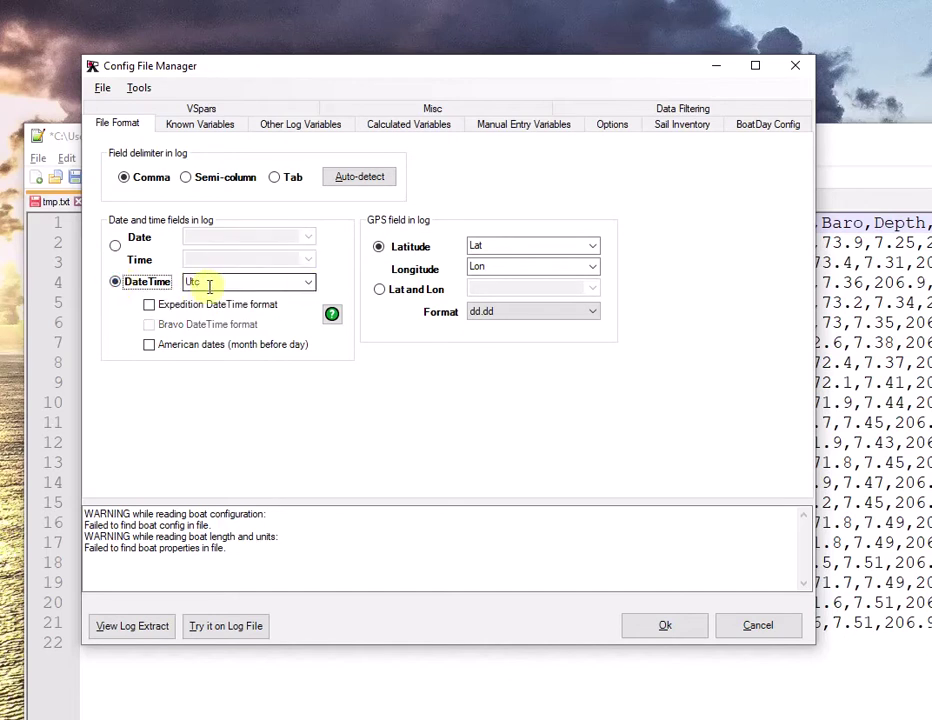
{"action": "left_click", "coordinate": [309, 283]}
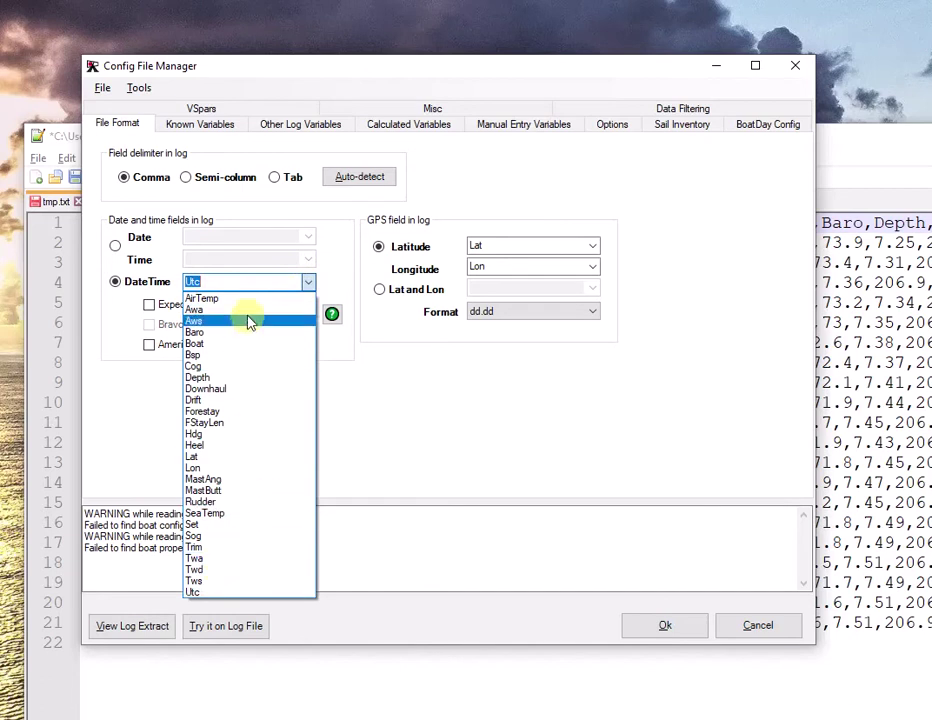
{"action": "left_click", "coordinate": [266, 283]}
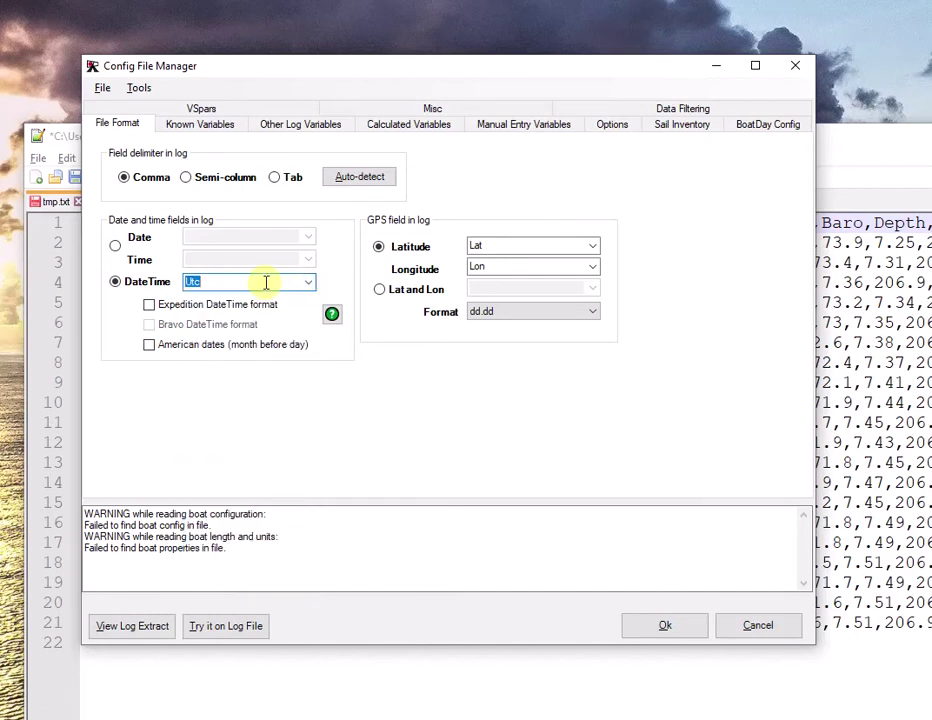
{"action": "left_click", "coordinate": [150, 306]}
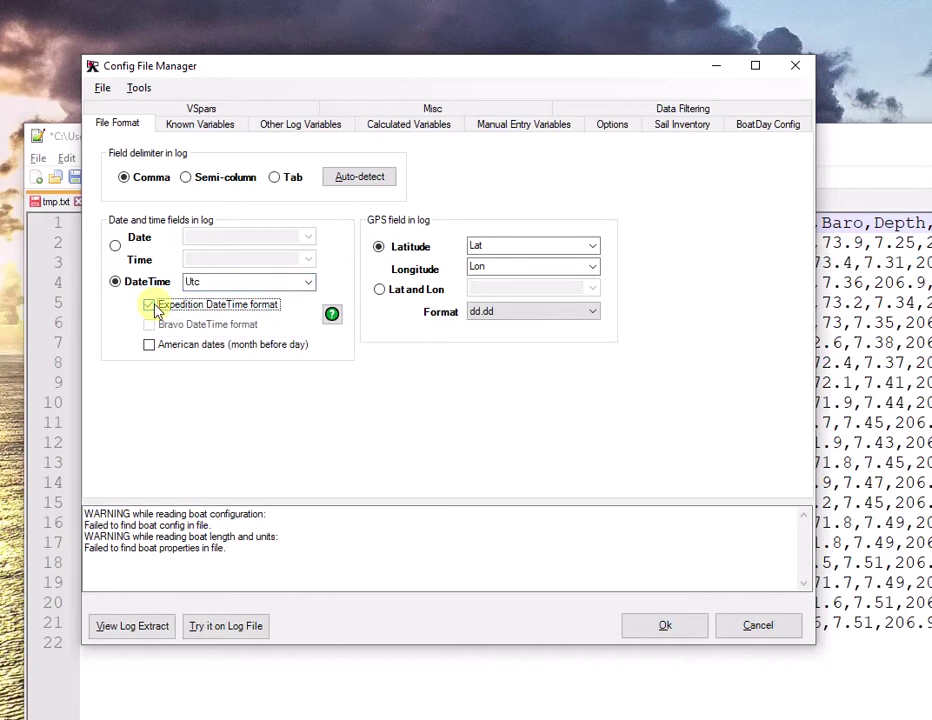
Check the Lat and Lon column names in the log extract's header against the GPS settings
{"action": "left_click_drag", "start_coordinate": [491, 75], "coordinate": [598, 66]}
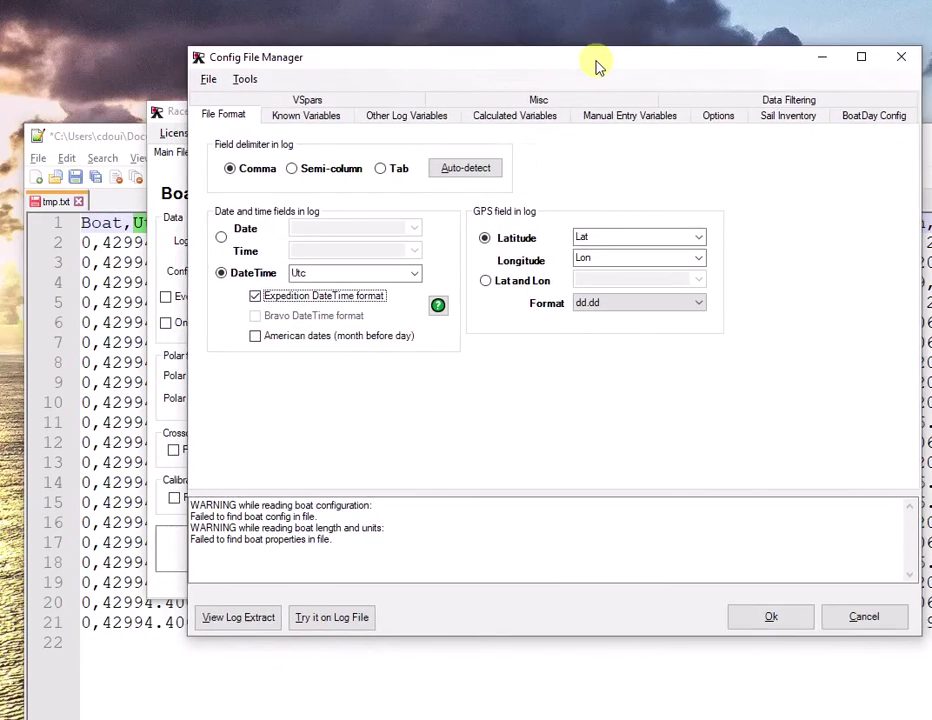
{"action": "left_click", "coordinate": [112, 143]}
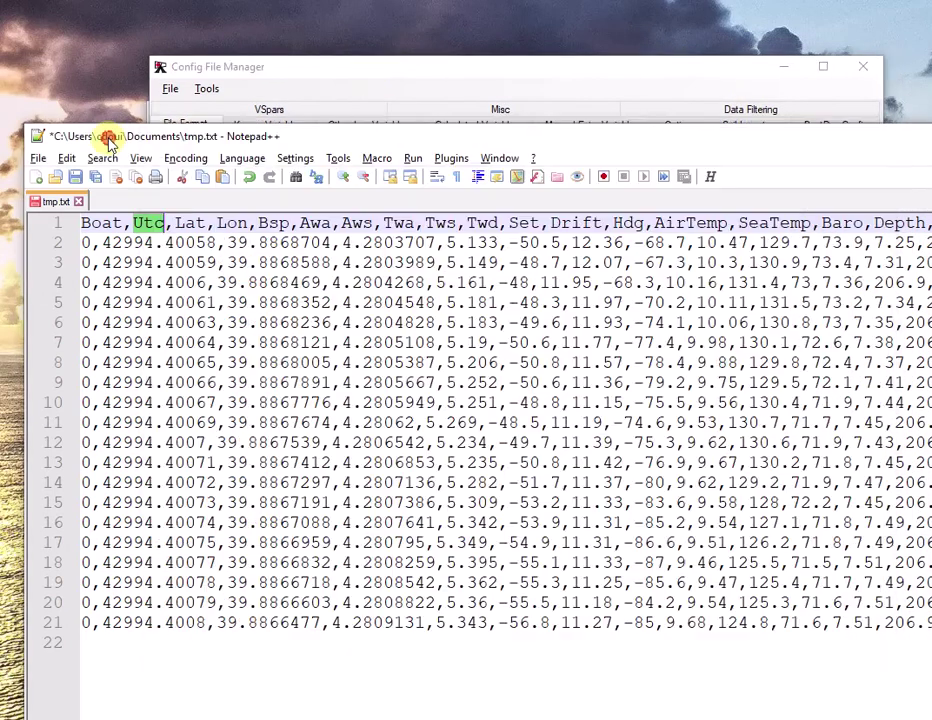
{"action": "double_click", "coordinate": [190, 223]}
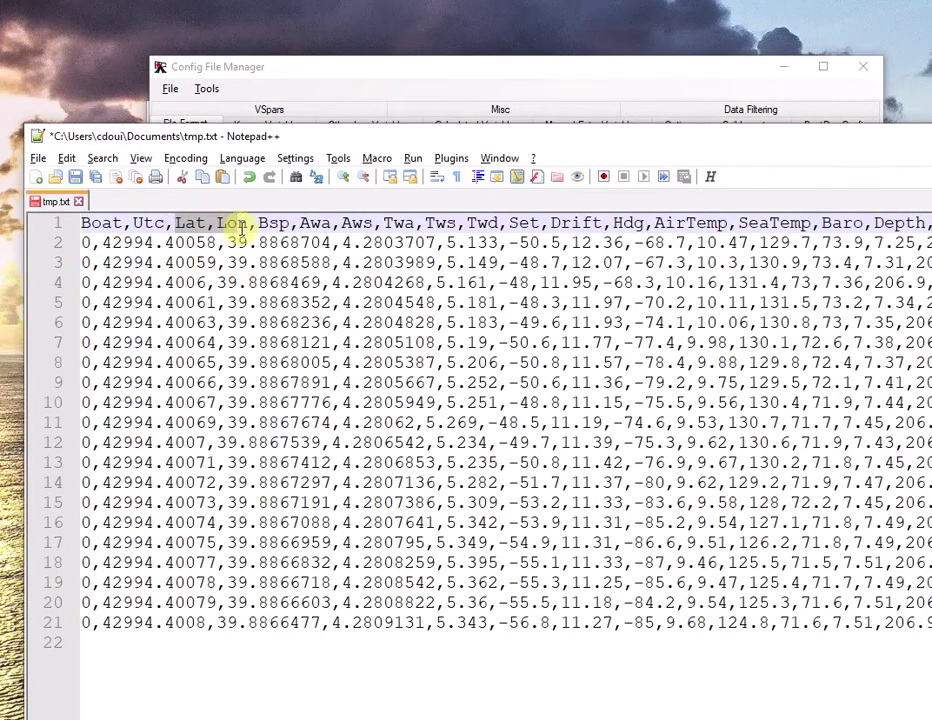
{"action": "left_click", "coordinate": [342, 91]}
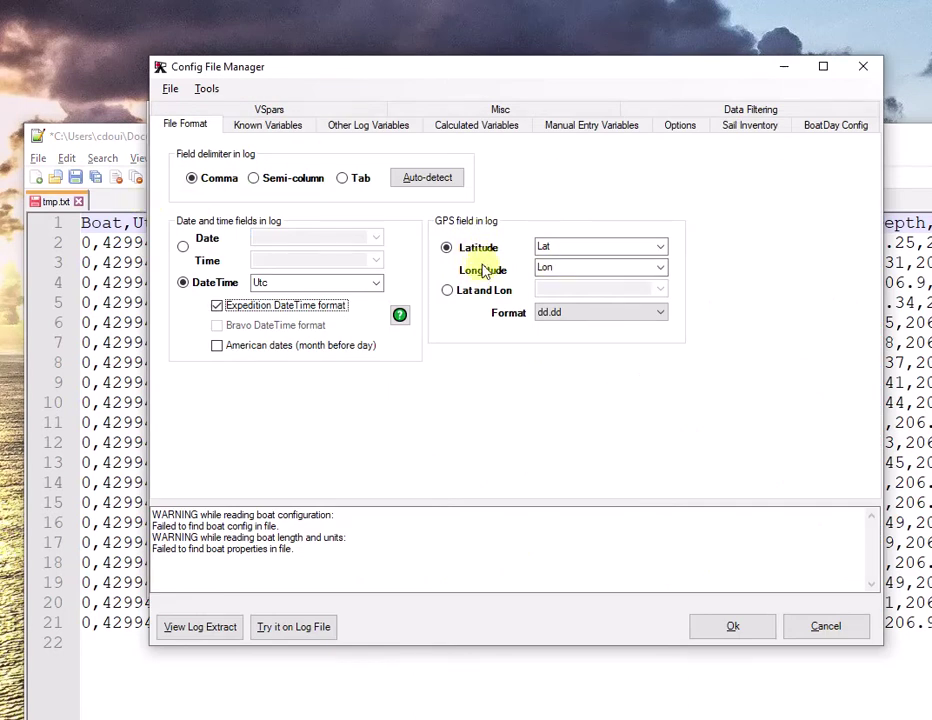
Try the combined Lat and Lon GPS field and return to separate Latitude and Longitude fields
{"action": "left_click", "coordinate": [449, 291]}
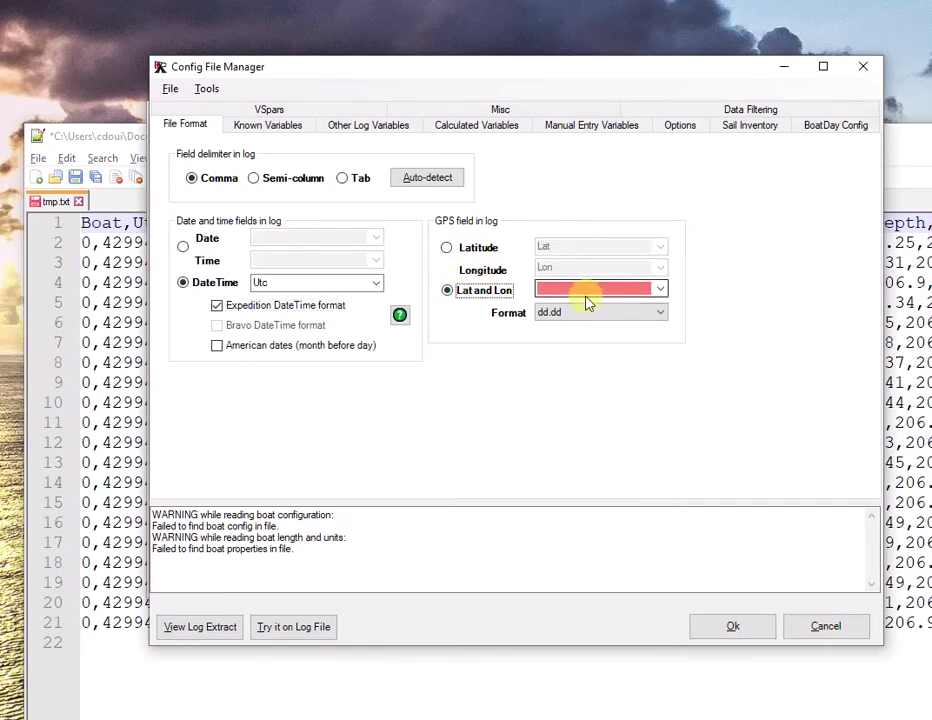
{"action": "left_click", "coordinate": [446, 248]}
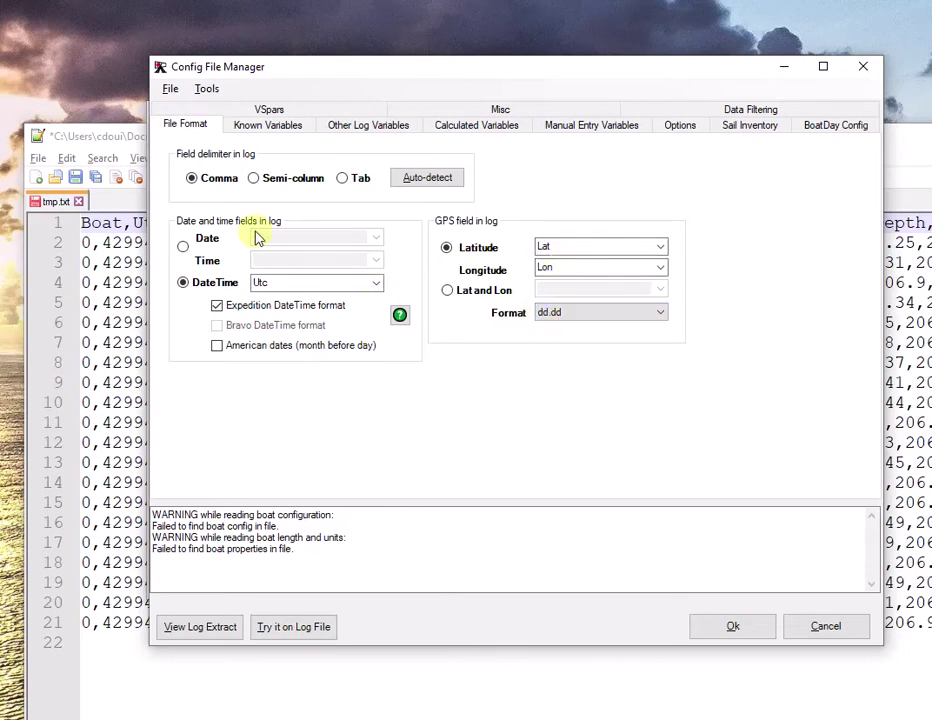
Compare the available GPS format options with the first record's latitude value in the log extract
{"action": "left_click", "coordinate": [592, 316]}
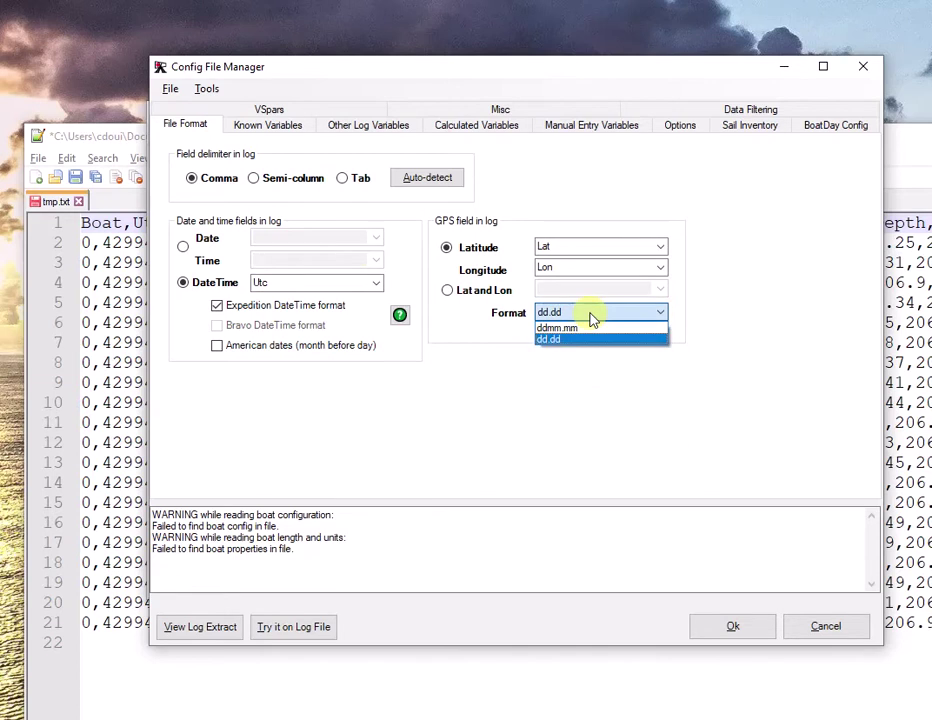
{"action": "left_click", "coordinate": [100, 141]}
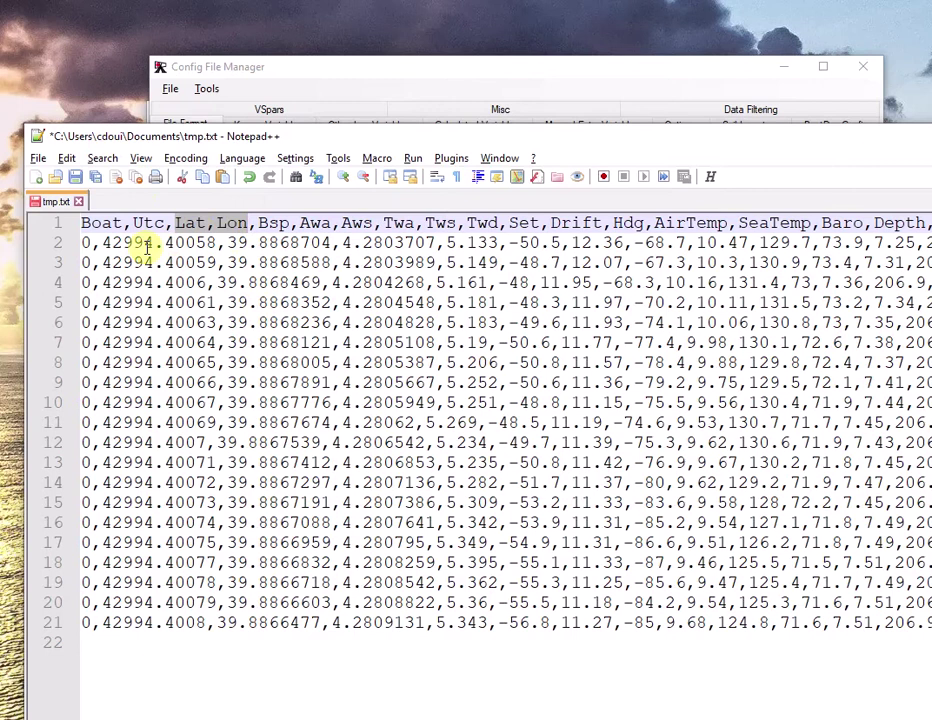
{"action": "left_click_drag", "start_coordinate": [229, 243], "coordinate": [335, 243]}
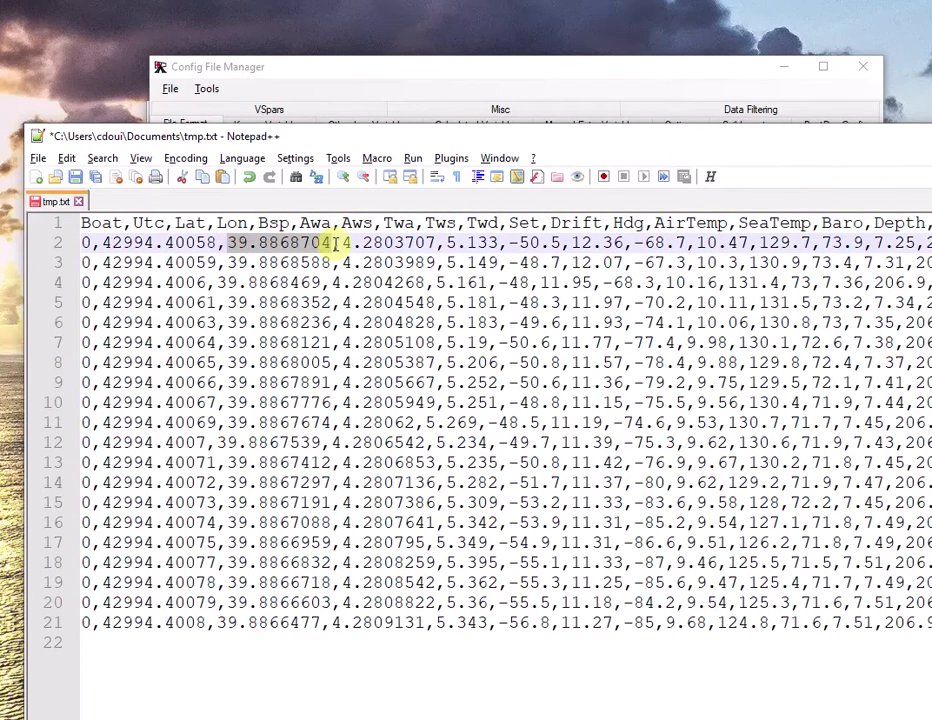
{"action": "left_click", "coordinate": [385, 79]}
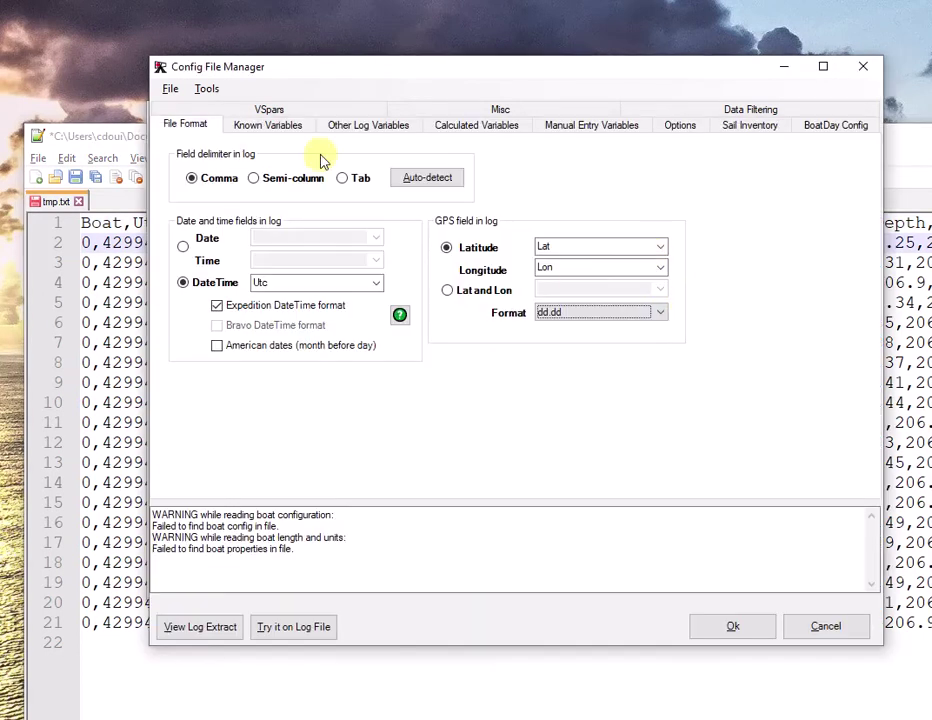
In the known variables, keep Twa as the log label for TWA and set the FORESTAY variable to Not Used
{"action": "left_click", "coordinate": [262, 124]}
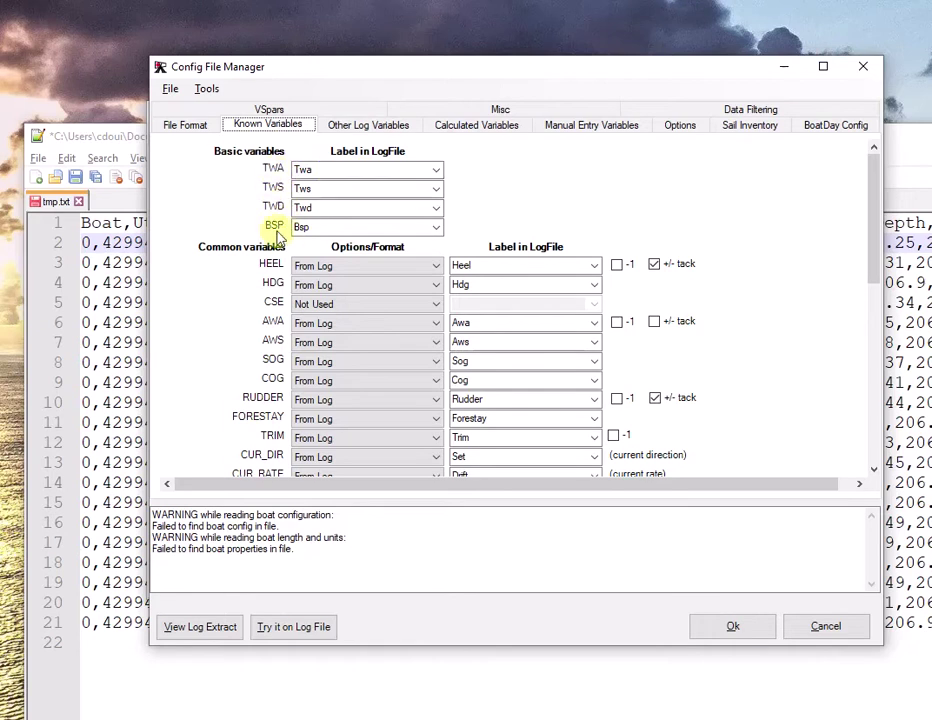
{"action": "left_click", "coordinate": [437, 170]}
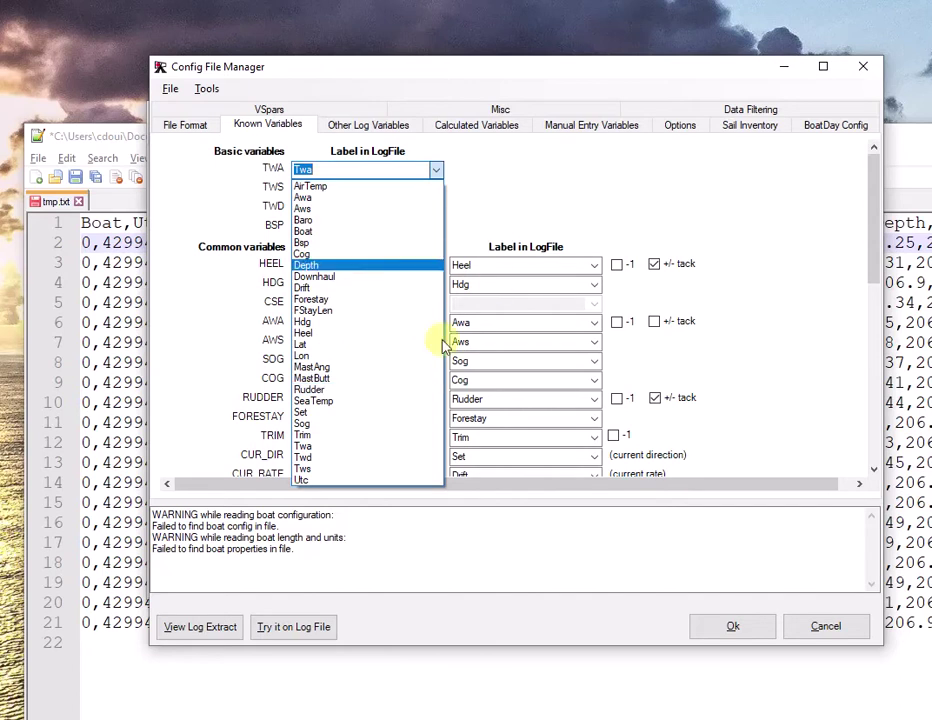
{"action": "left_click", "coordinate": [392, 455]}
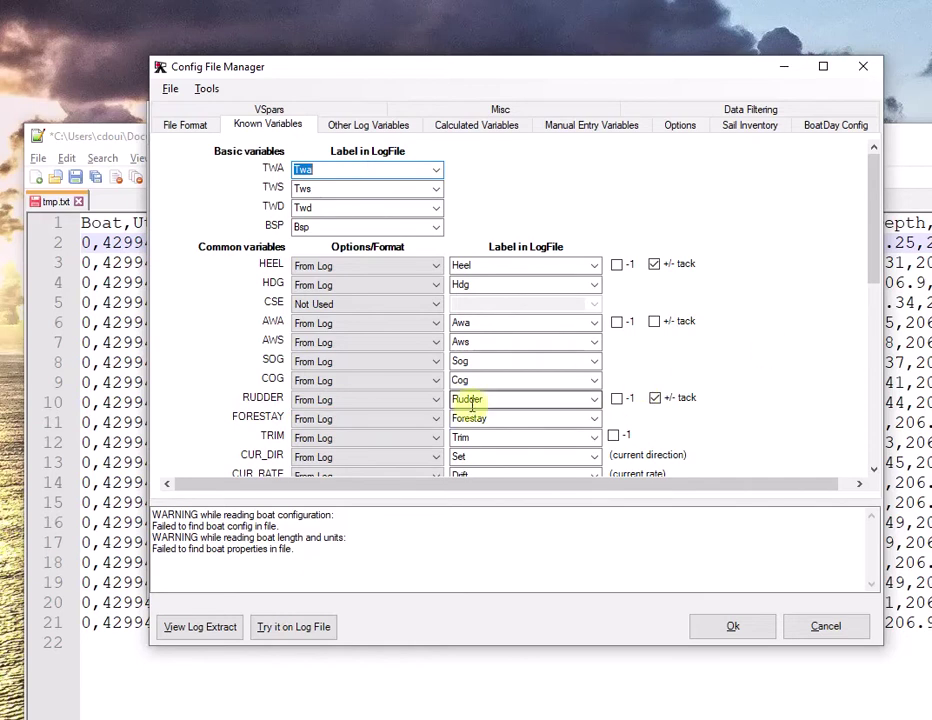
{"action": "left_click", "coordinate": [358, 420]}
{"action": "left_click", "coordinate": [352, 381]}
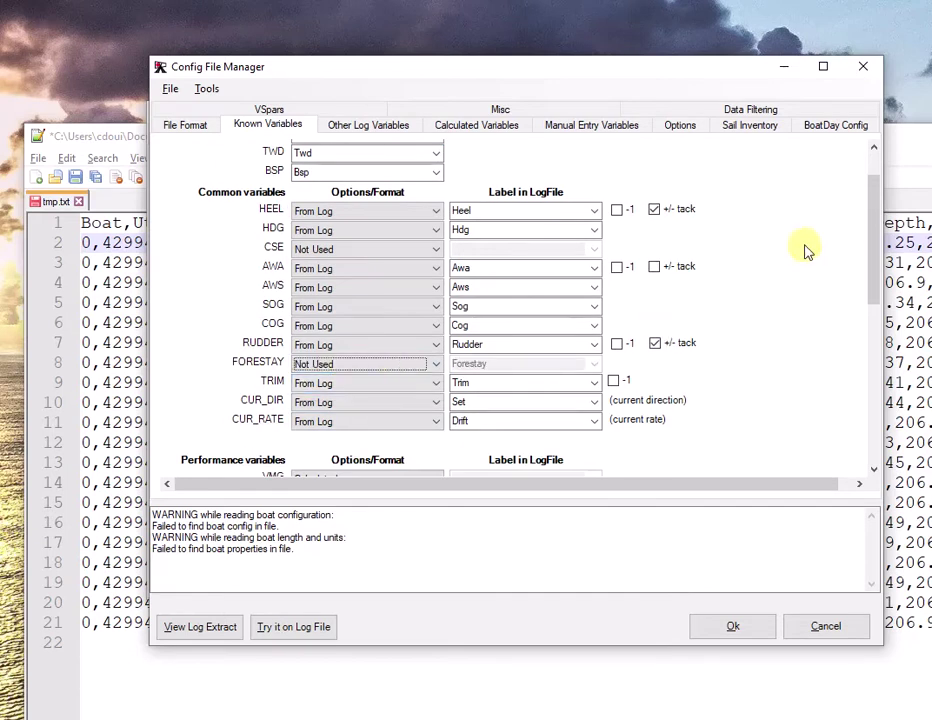
Examine the performance variables and their sources, including the descriptions of BSPpol% and VMG%
{"action": "left_click_drag", "start_coordinate": [870, 275], "coordinate": [872, 386]}
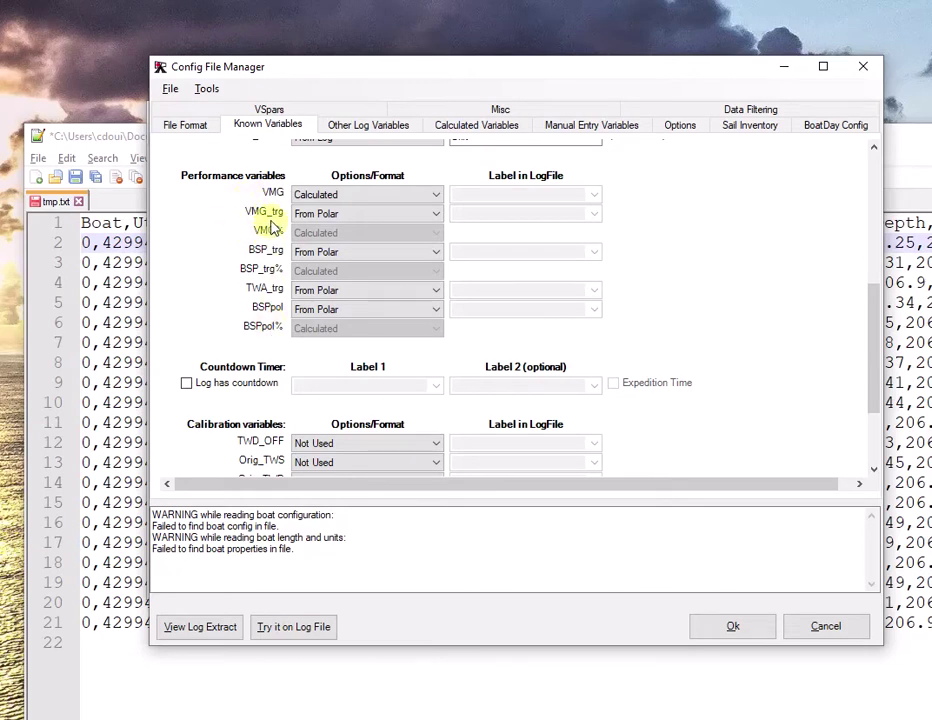
{"action": "mouse_move", "coordinate": [271, 336]}
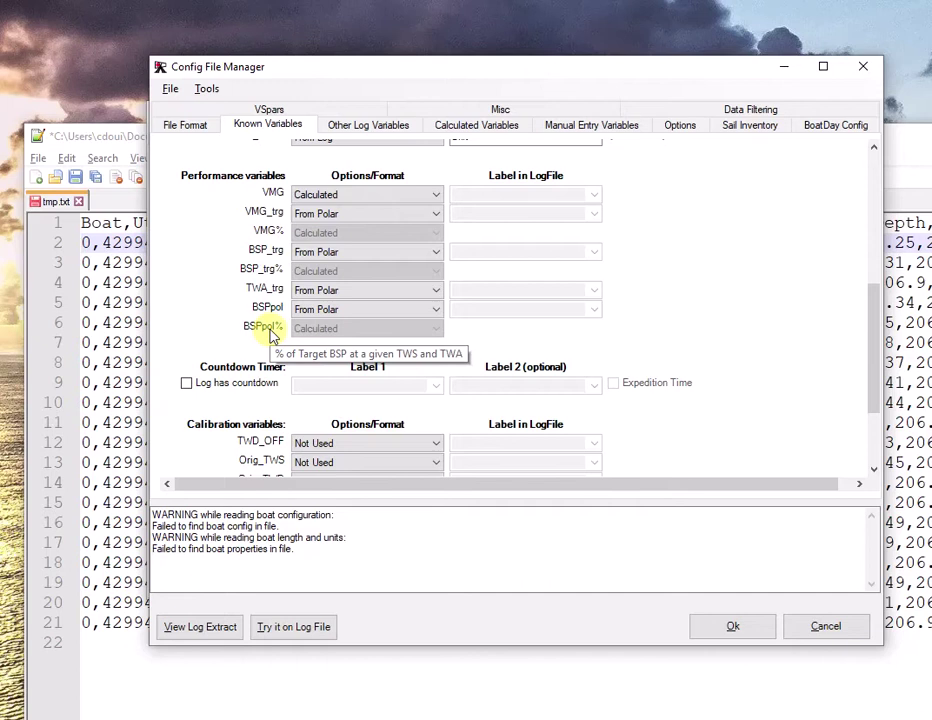
{"action": "mouse_move", "coordinate": [271, 235]}
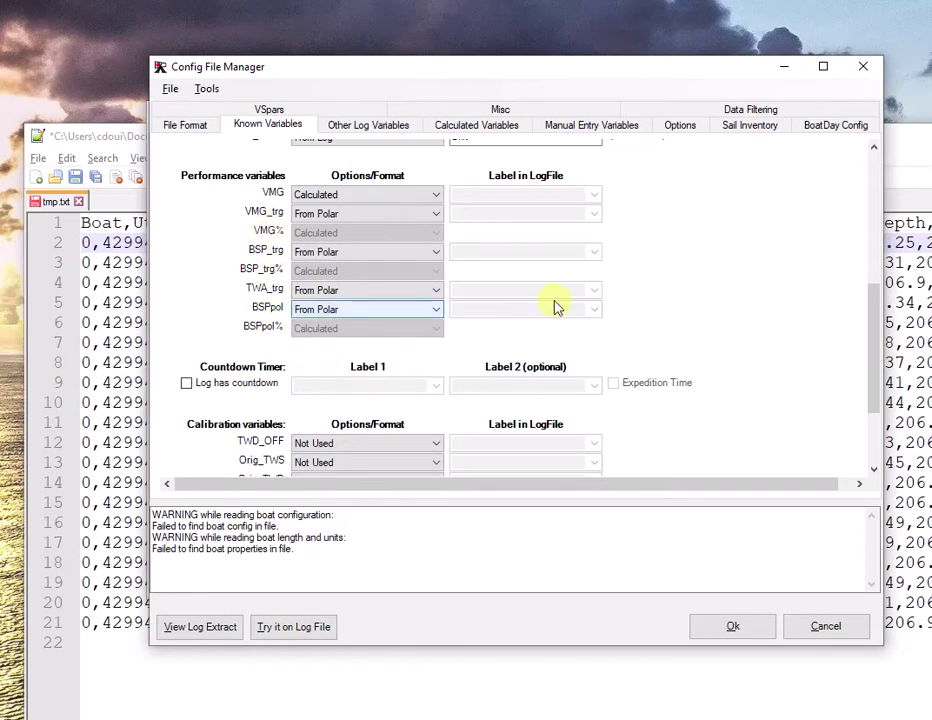
Include the AirTemp log variable among the other log variables and rename it AirTmp
{"action": "left_click_drag", "start_coordinate": [866, 343], "coordinate": [866, 393]}
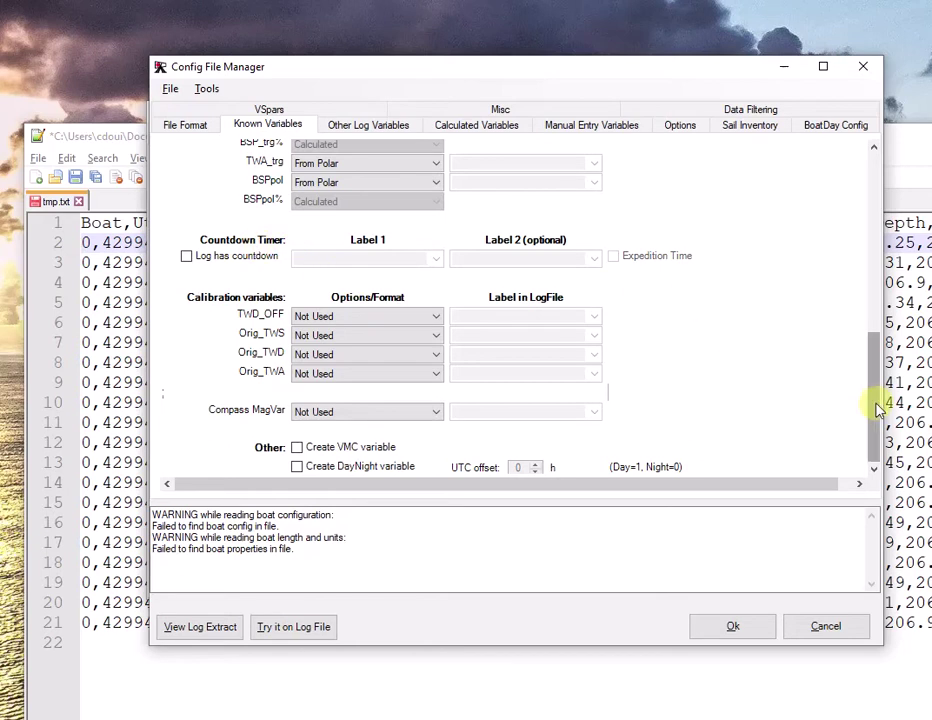
{"action": "left_click_drag", "start_coordinate": [876, 408], "coordinate": [896, 183]}
{"action": "left_click", "coordinate": [378, 125]}
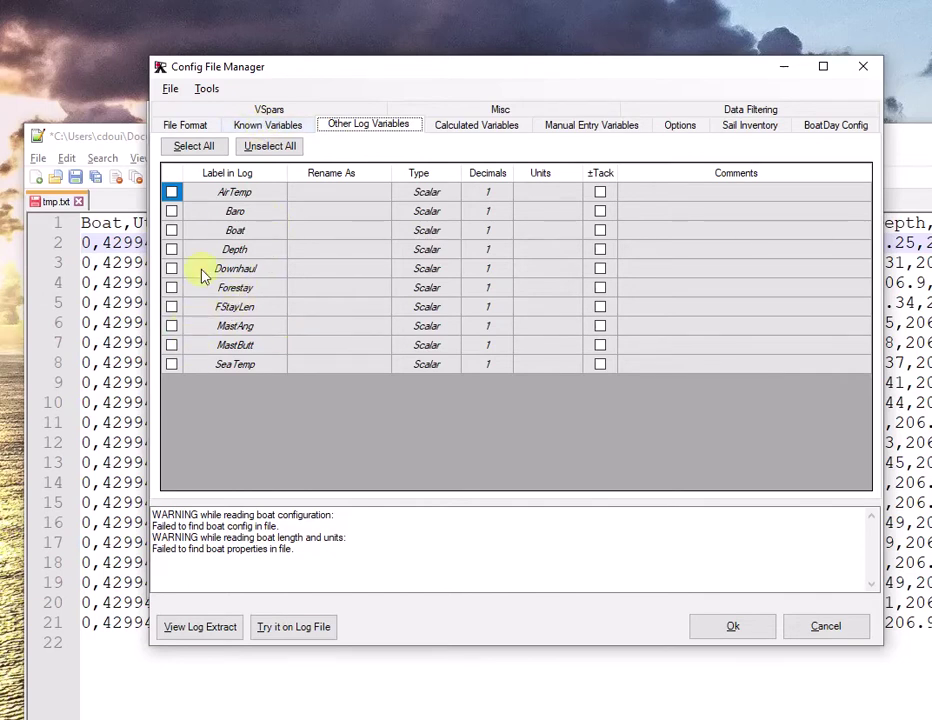
{"action": "left_click", "coordinate": [172, 193]}
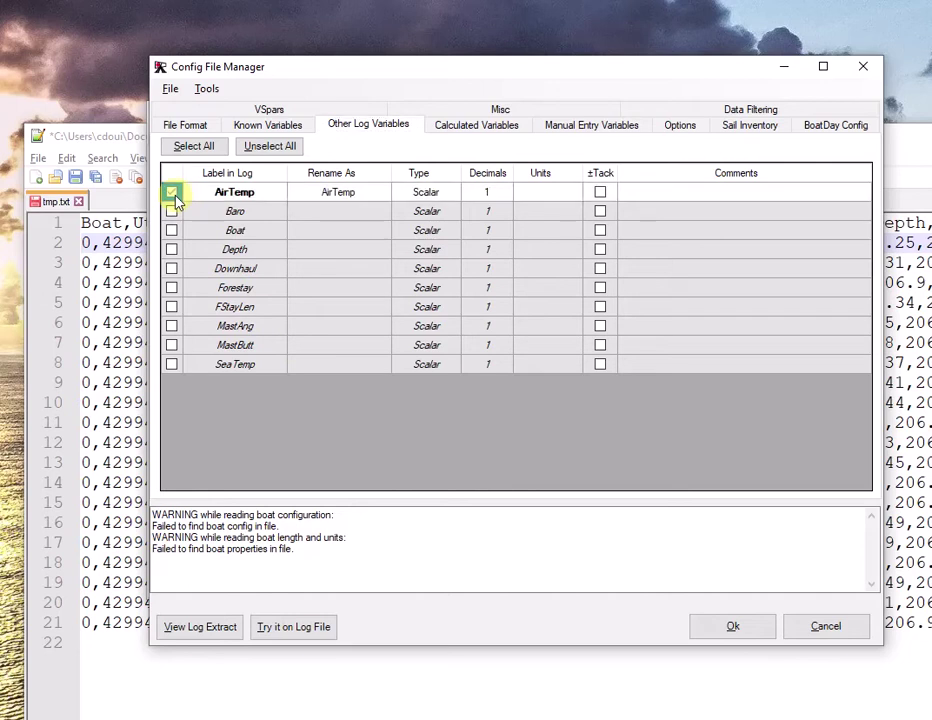
{"action": "left_click", "coordinate": [362, 193]}
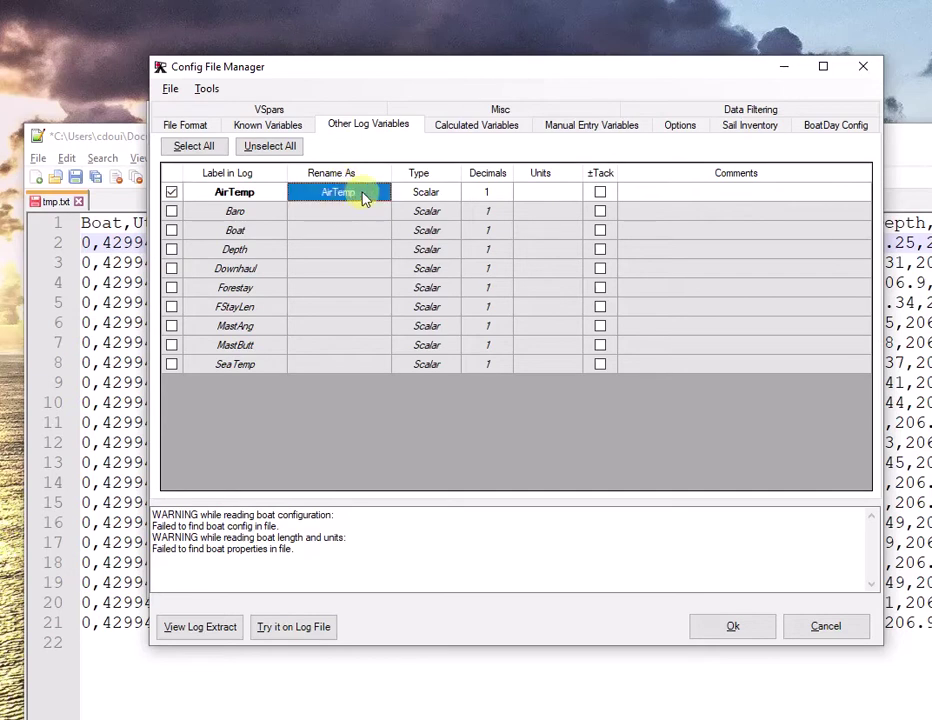
{"action": "left_click", "coordinate": [364, 192]}
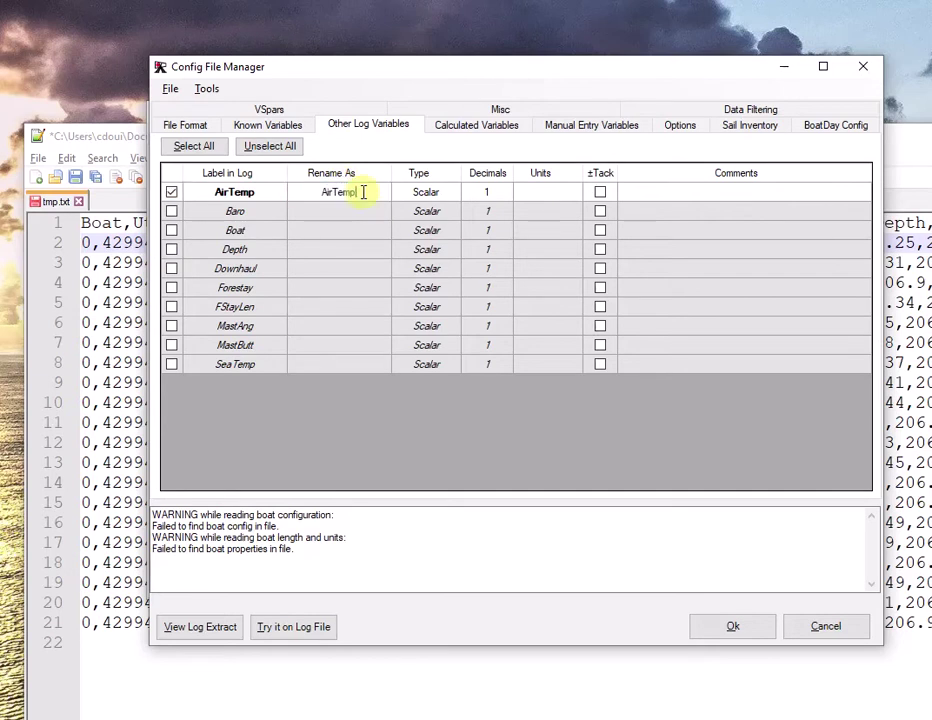
{"action": "key", "text": "BackSpace"}
{"action": "key", "text": "BackSpace"}
{"action": "key", "text": "BackSpace"}
{"action": "key", "text": "Return"}
{"action": "type", "text": "mp"}
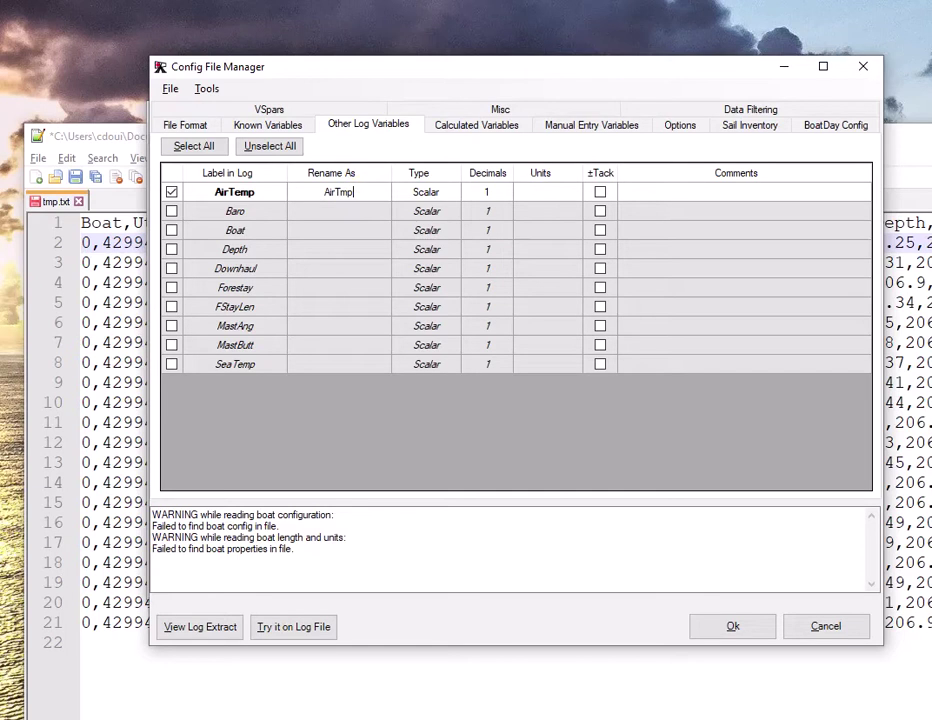
{"action": "key", "text": "Return"}
Keep 1 decimal for the AirTemp variable and set its units to °C
{"action": "left_click", "coordinate": [487, 197]}
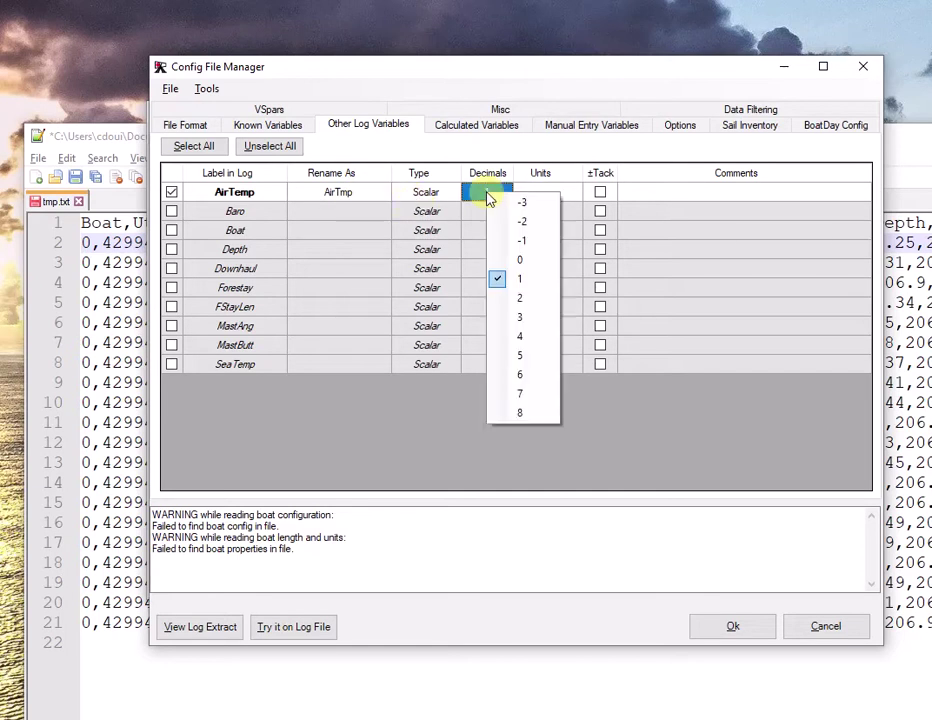
{"action": "left_click", "coordinate": [535, 280]}
{"action": "left_click", "coordinate": [547, 194]}
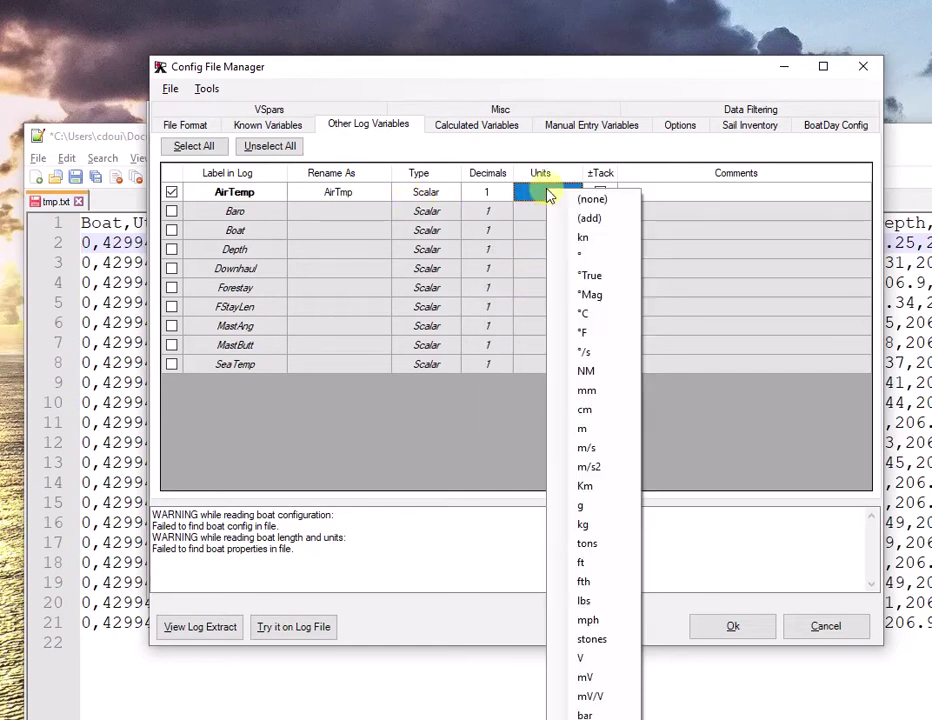
{"action": "left_click", "coordinate": [603, 316]}
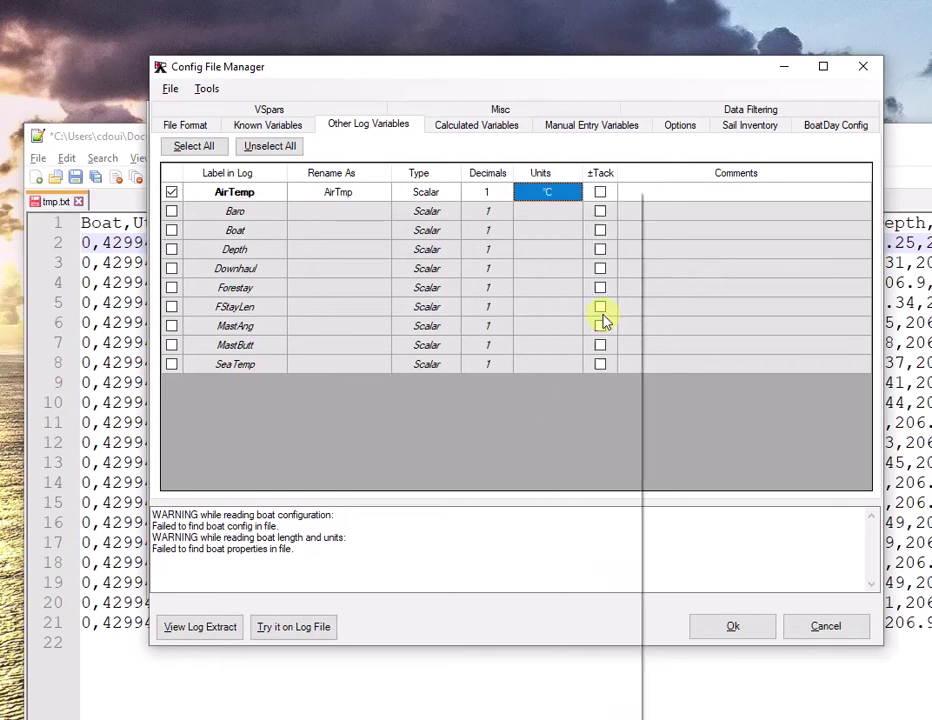
Start a new average variable among the calculated variables, averaging TWS and named TWS30s
{"action": "left_click", "coordinate": [490, 130]}
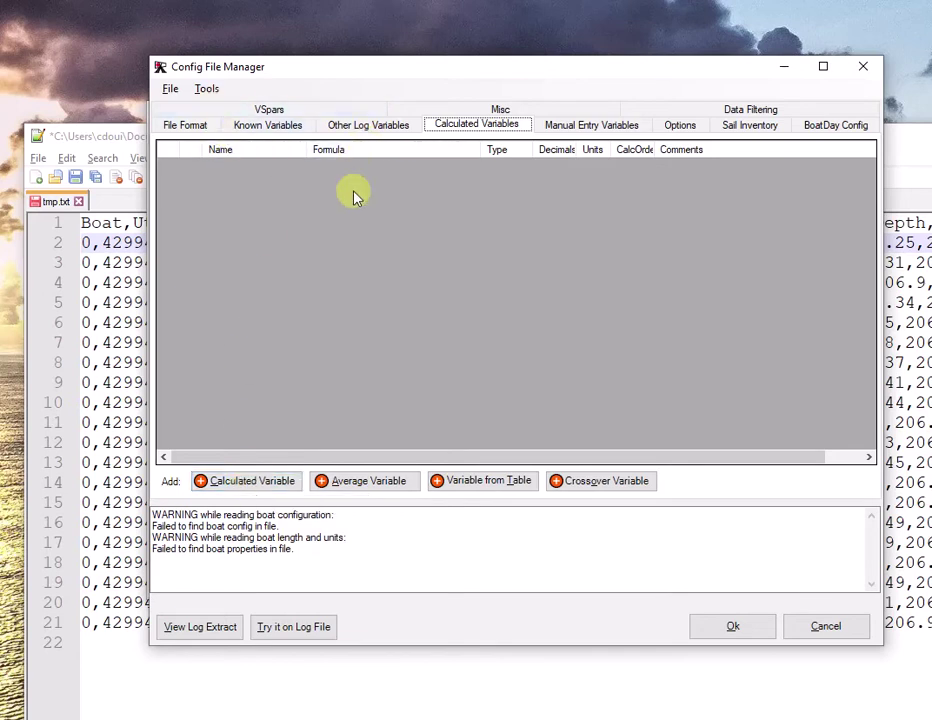
{"action": "left_click", "coordinate": [362, 486]}
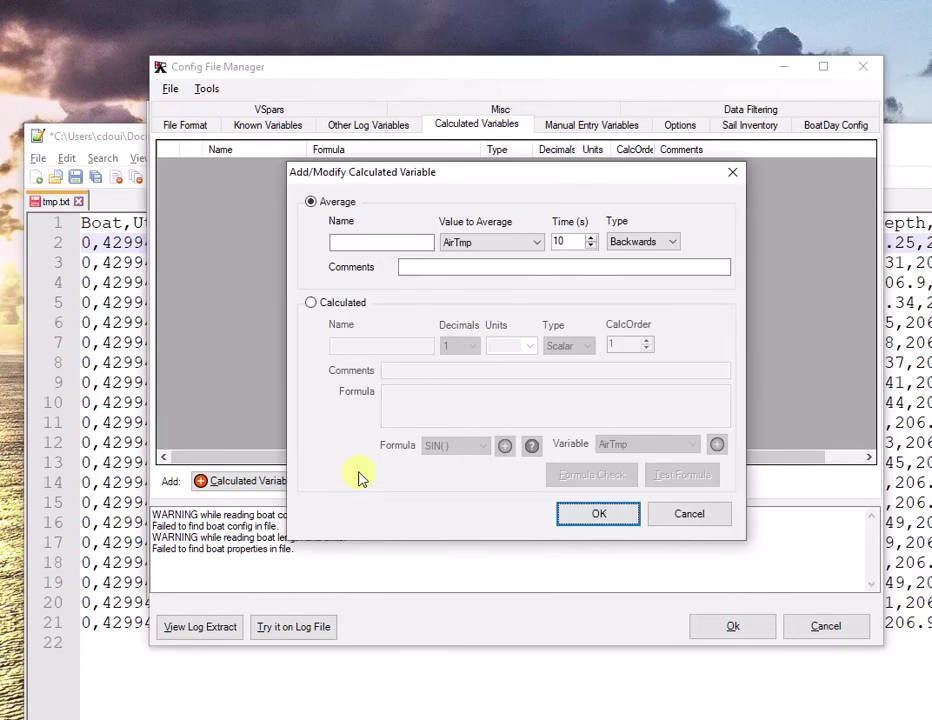
{"action": "left_click", "coordinate": [484, 256]}
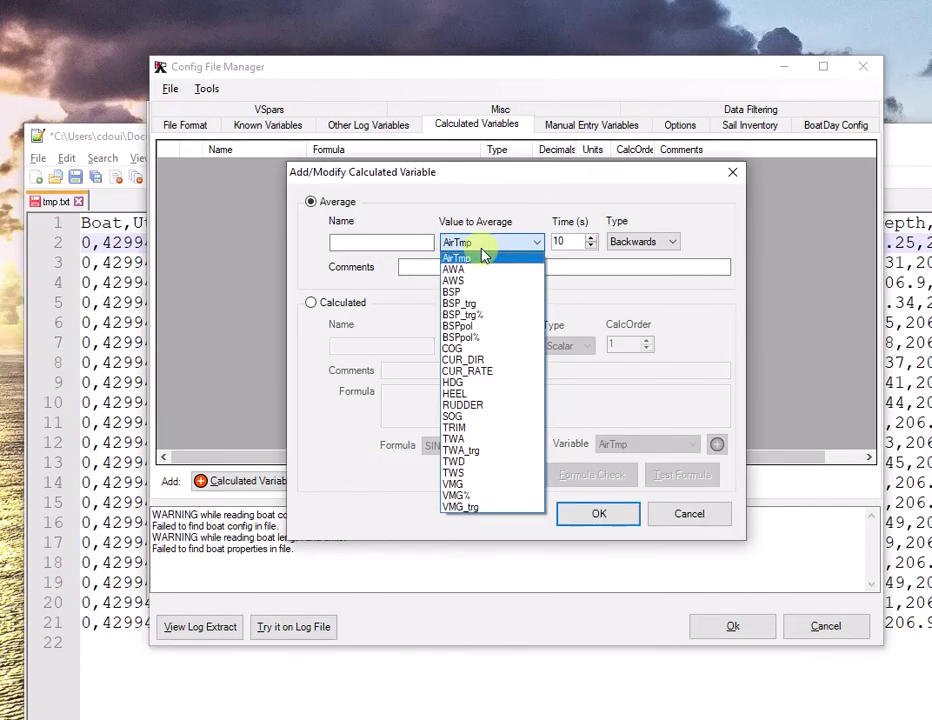
{"action": "left_click", "coordinate": [483, 473]}
{"action": "left_click", "coordinate": [370, 243]}
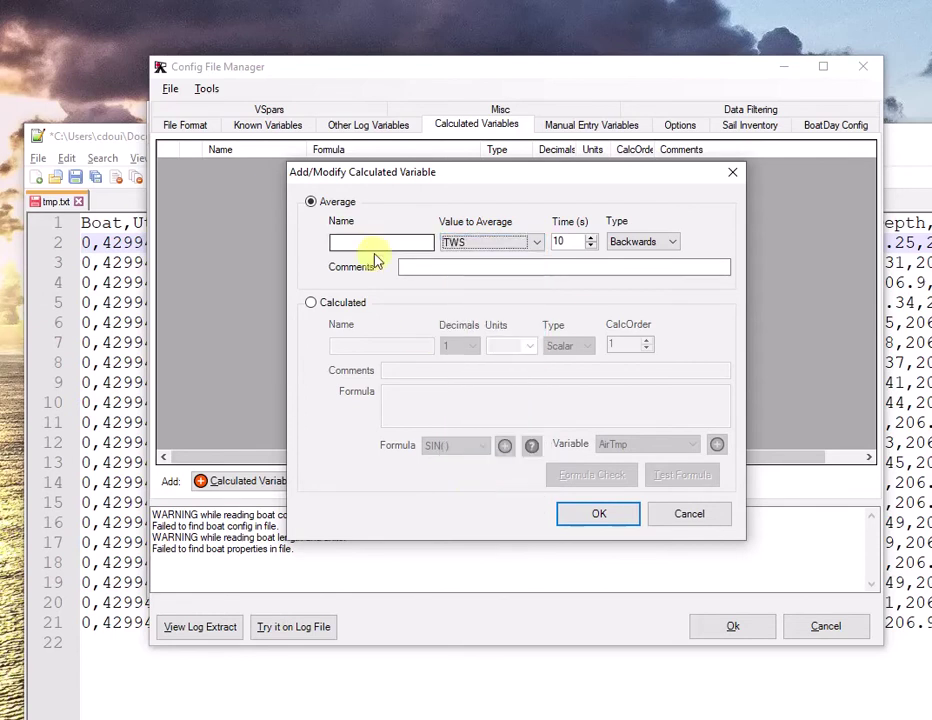
{"action": "type", "text": "TWS30s"}
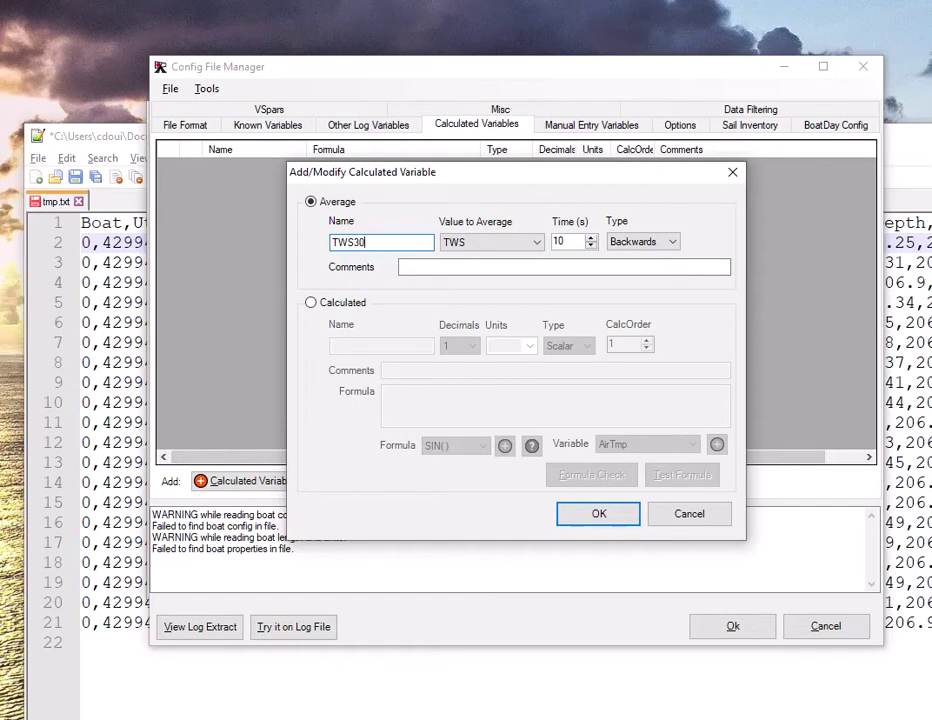
Set the TWS30s averaging time to 30 s and its type to Centered, keep TWS as the source, and add the variable
{"action": "double_click", "coordinate": [559, 241]}
{"action": "type", "text": "3"}
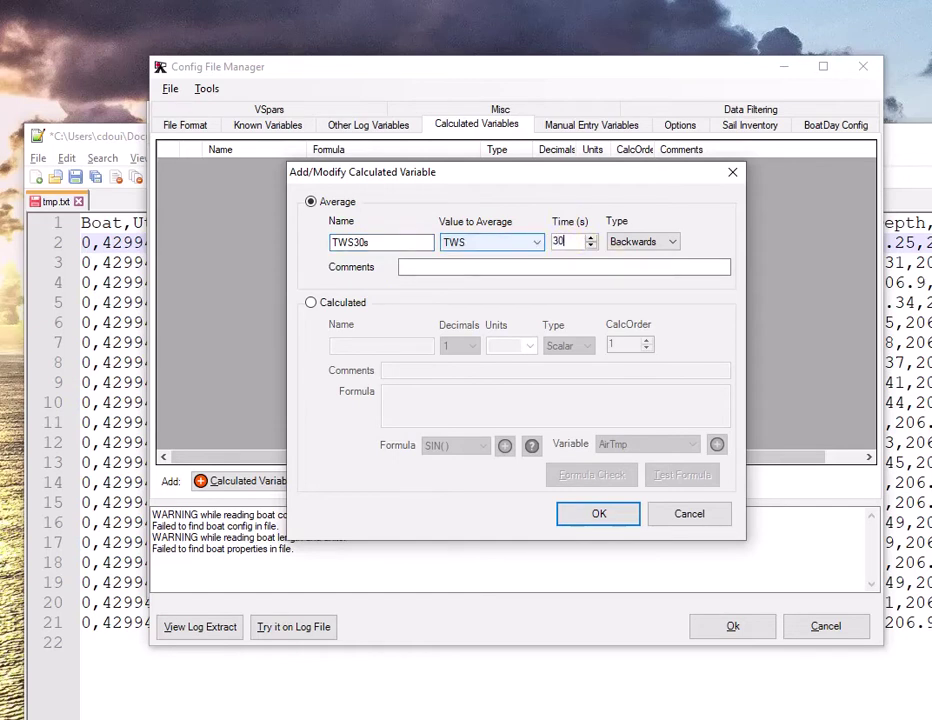
{"action": "left_click", "coordinate": [672, 245]}
{"action": "left_click", "coordinate": [650, 258]}
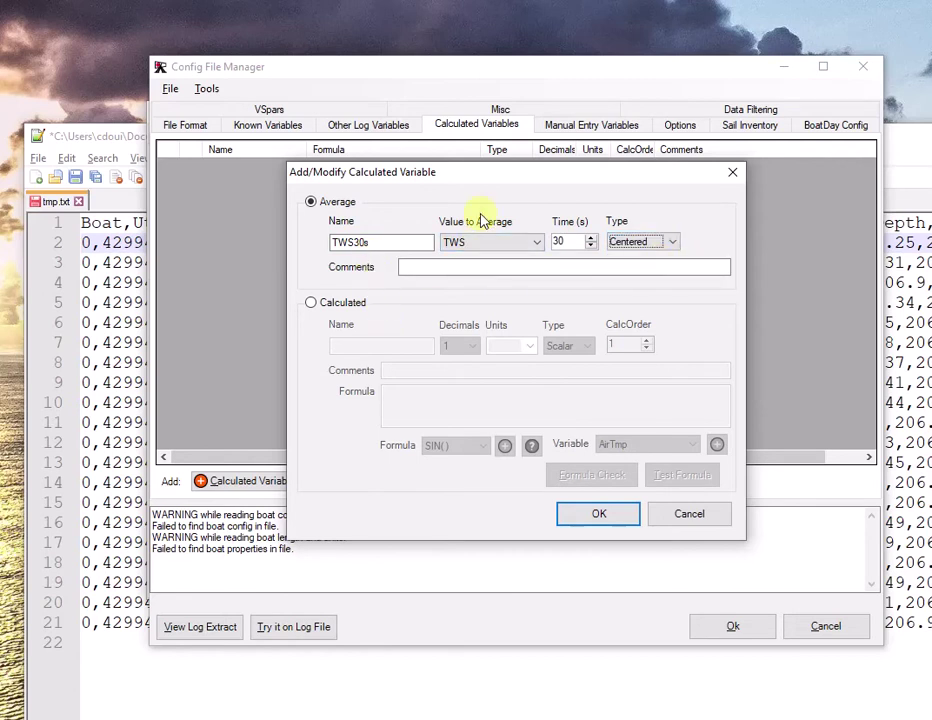
{"action": "left_click", "coordinate": [532, 241]}
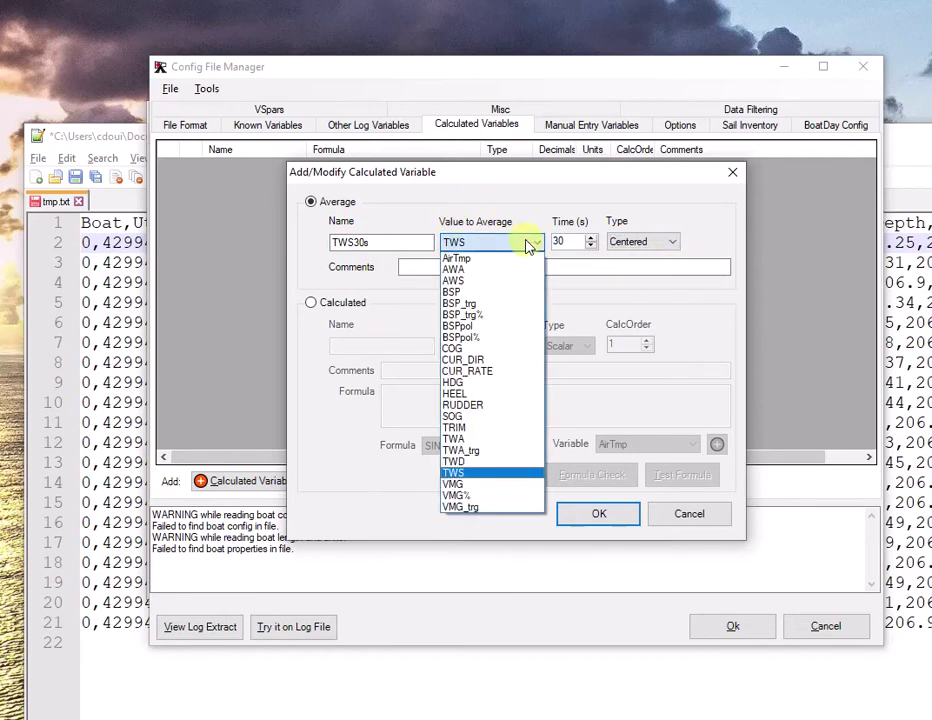
{"action": "left_click", "coordinate": [502, 477]}
{"action": "left_click", "coordinate": [588, 518]}
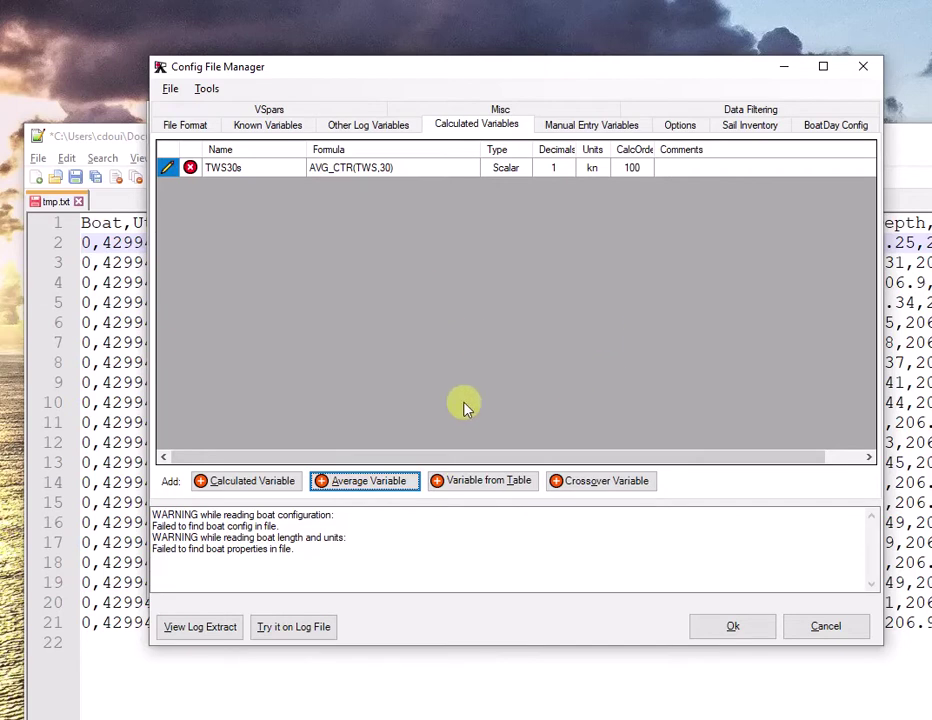
Start a new manual entry variable named Helm with the type FromList
{"action": "left_click", "coordinate": [603, 131]}
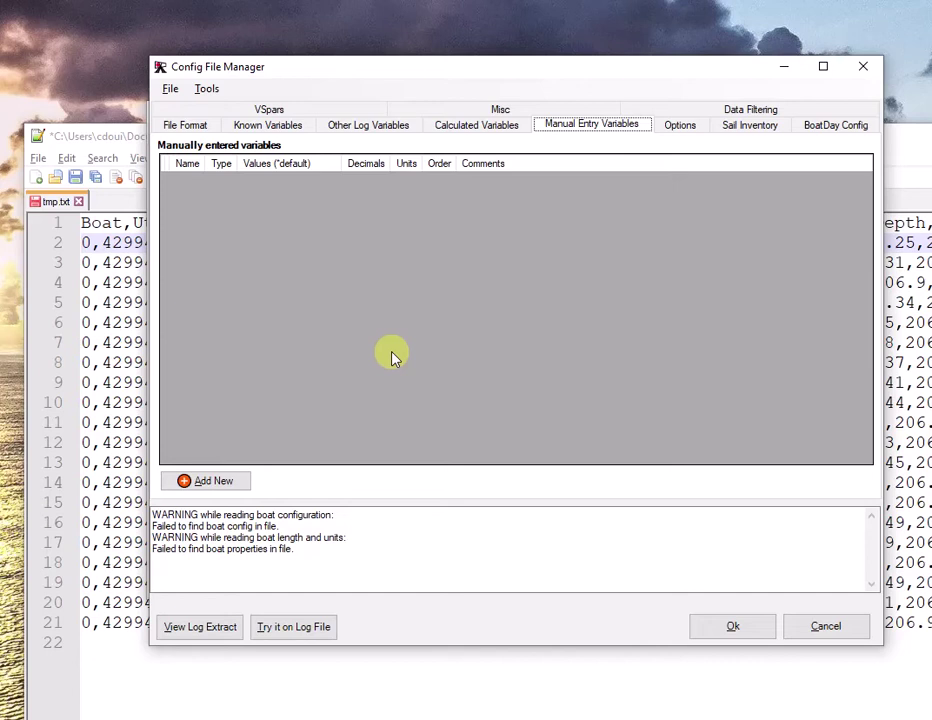
{"action": "left_click", "coordinate": [203, 481]}
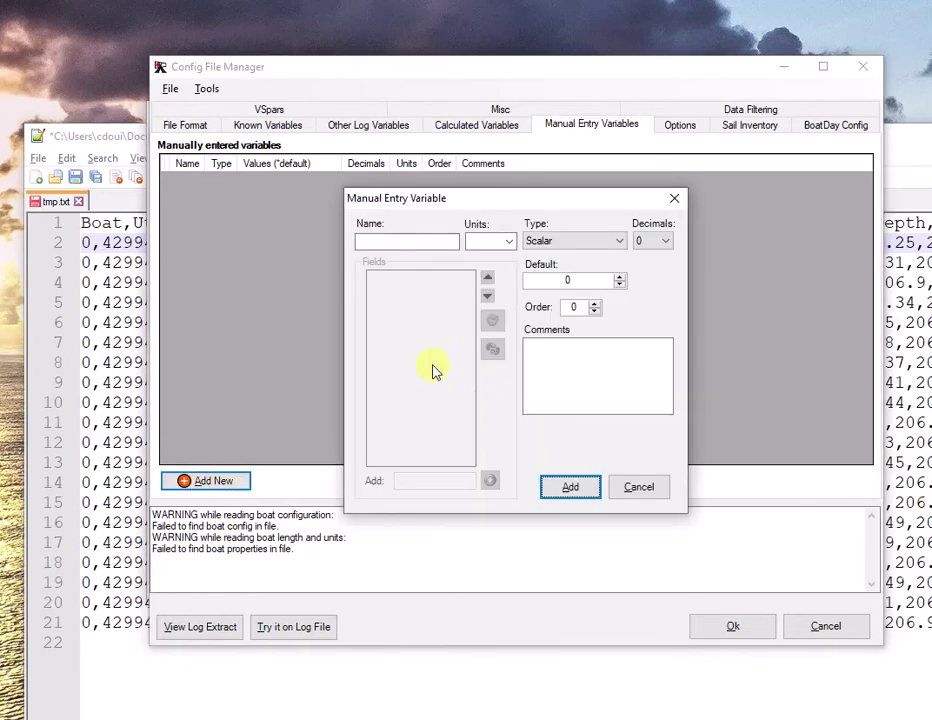
{"action": "left_click", "coordinate": [406, 241]}
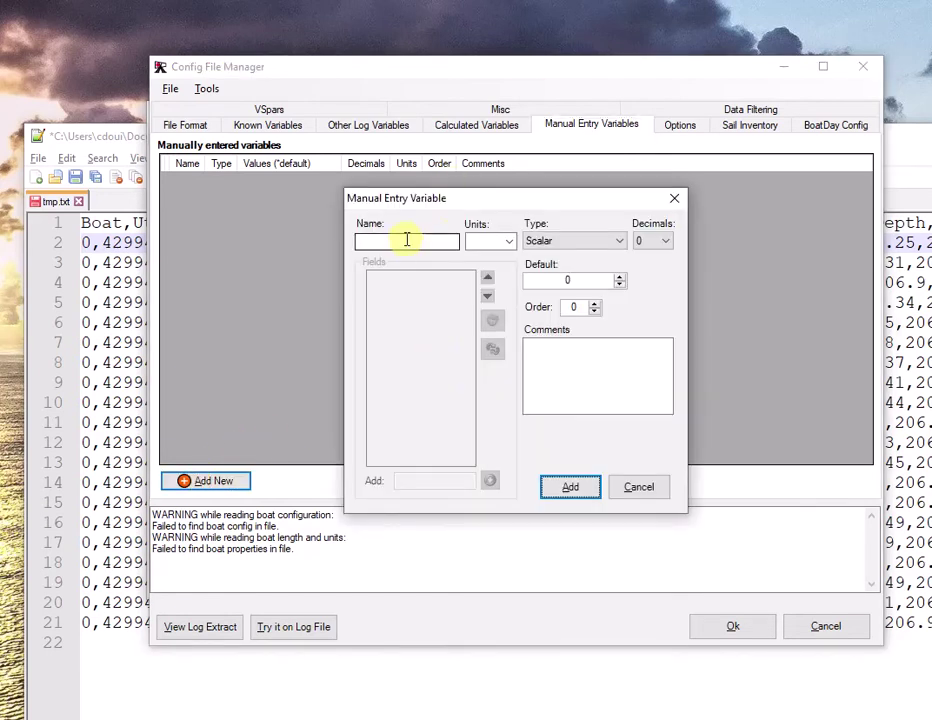
{"action": "type", "text": "H"}
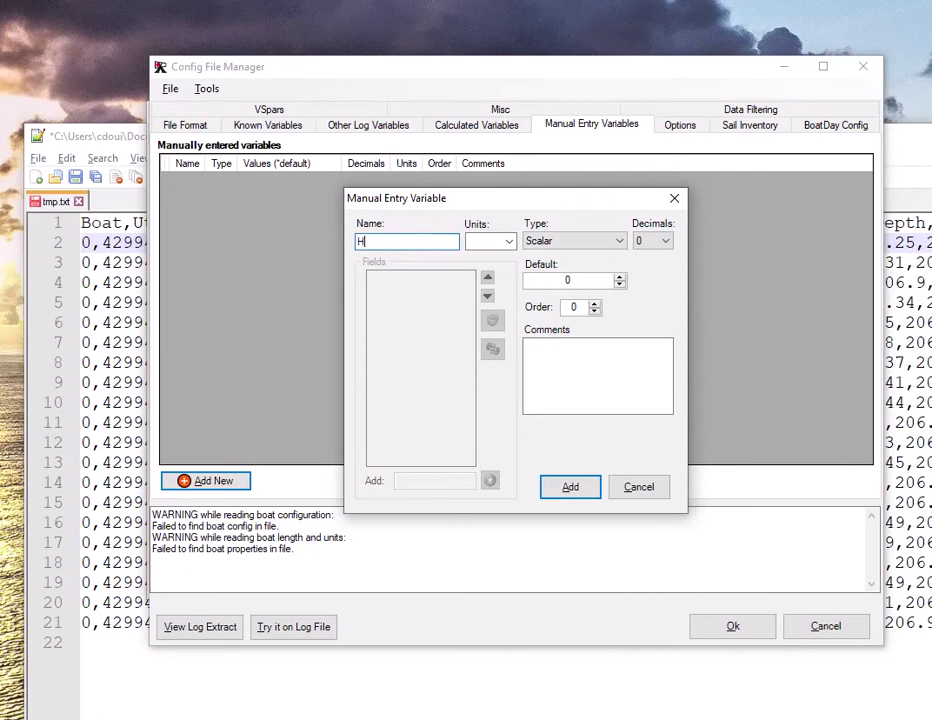
{"action": "type", "text": "elm"}
{"action": "left_click", "coordinate": [591, 240]}
{"action": "left_click", "coordinate": [577, 292]}
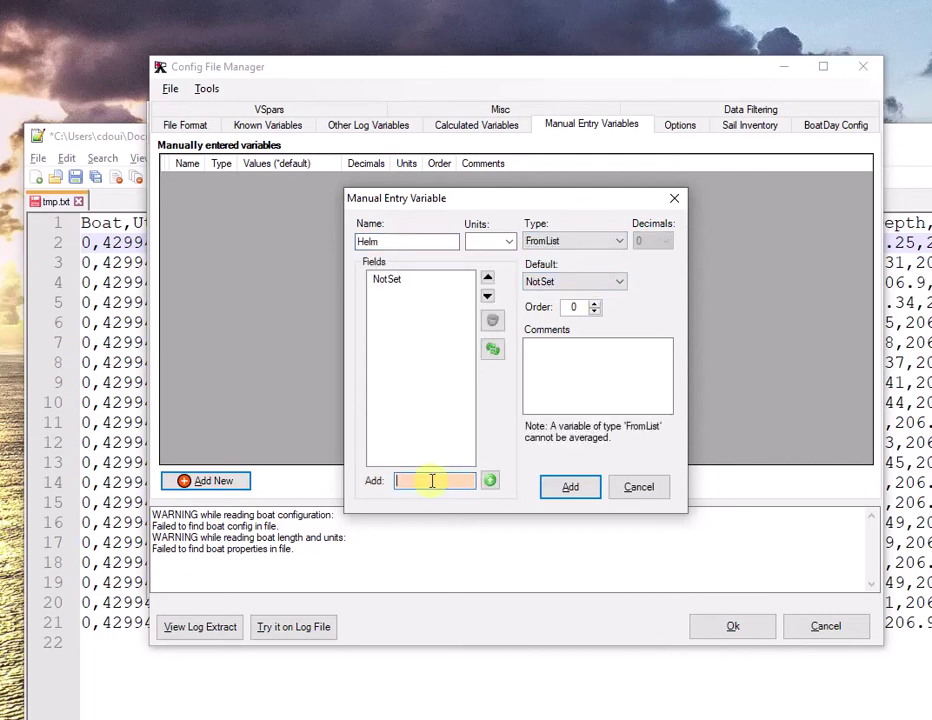
Add three helmspersons' first names to the Helm variable's list of values and save the variable
{"action": "left_click", "coordinate": [441, 479]}
{"action": "type", "text": "John"}
{"action": "left_click", "coordinate": [489, 481]}
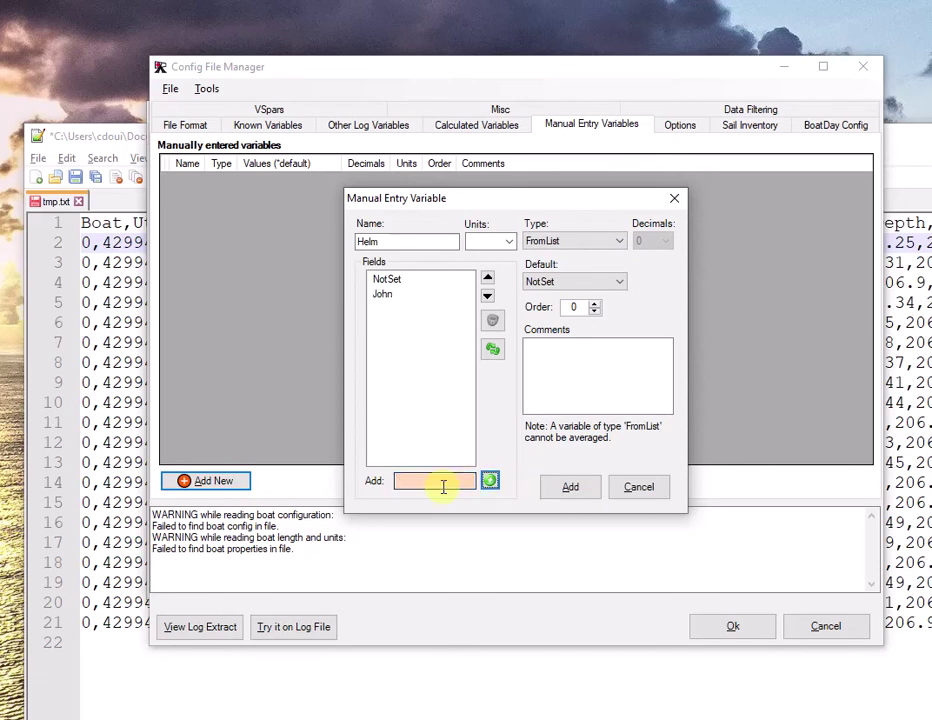
{"action": "type", "text": "Anna"}
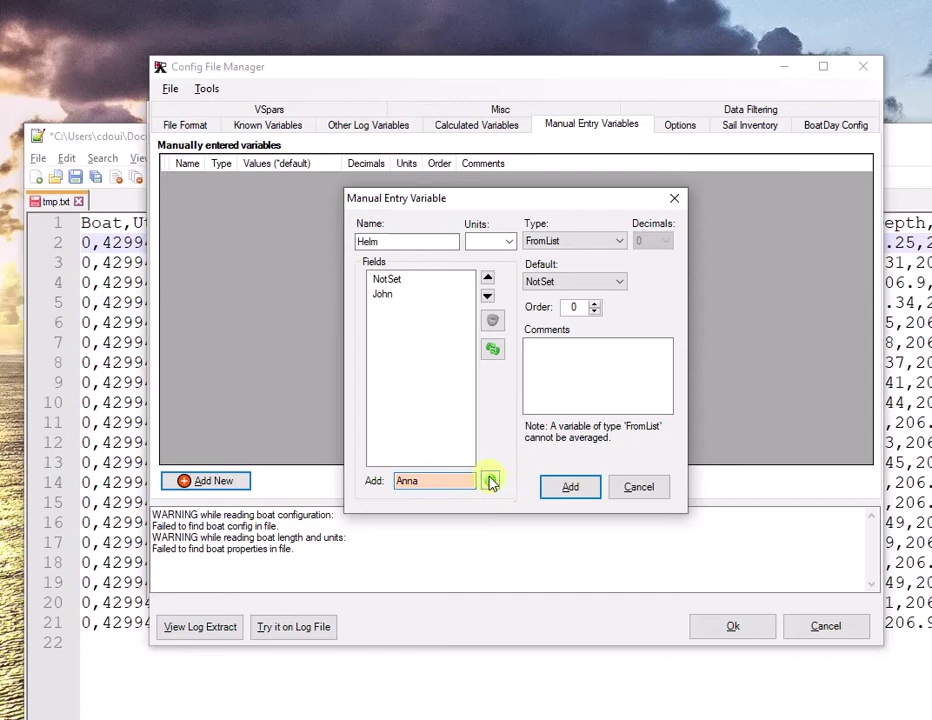
{"action": "left_click", "coordinate": [489, 481]}
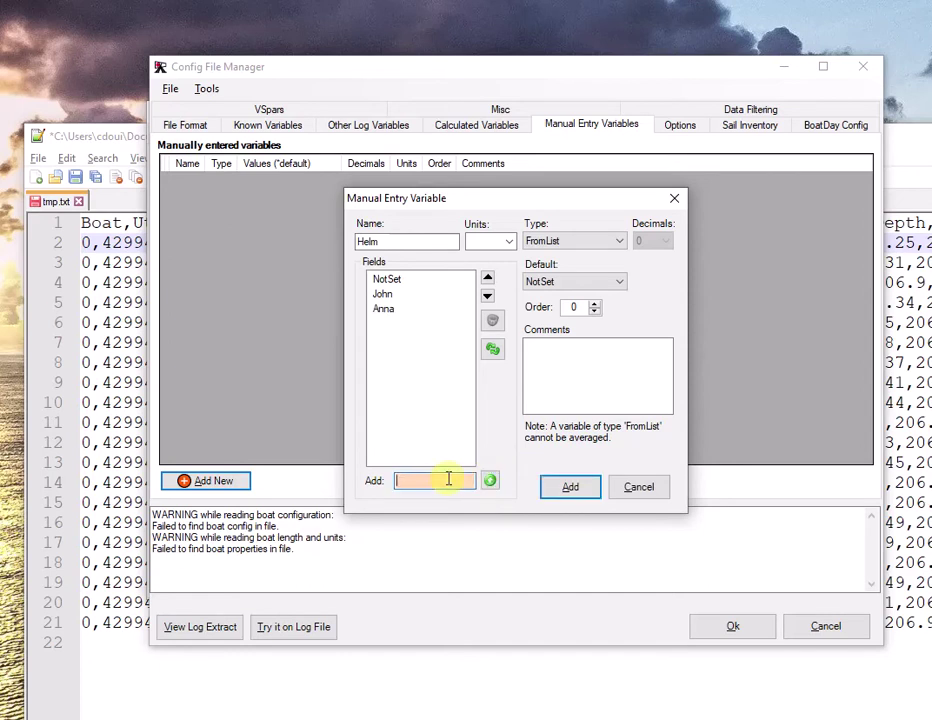
{"action": "type", "text": "Mick"}
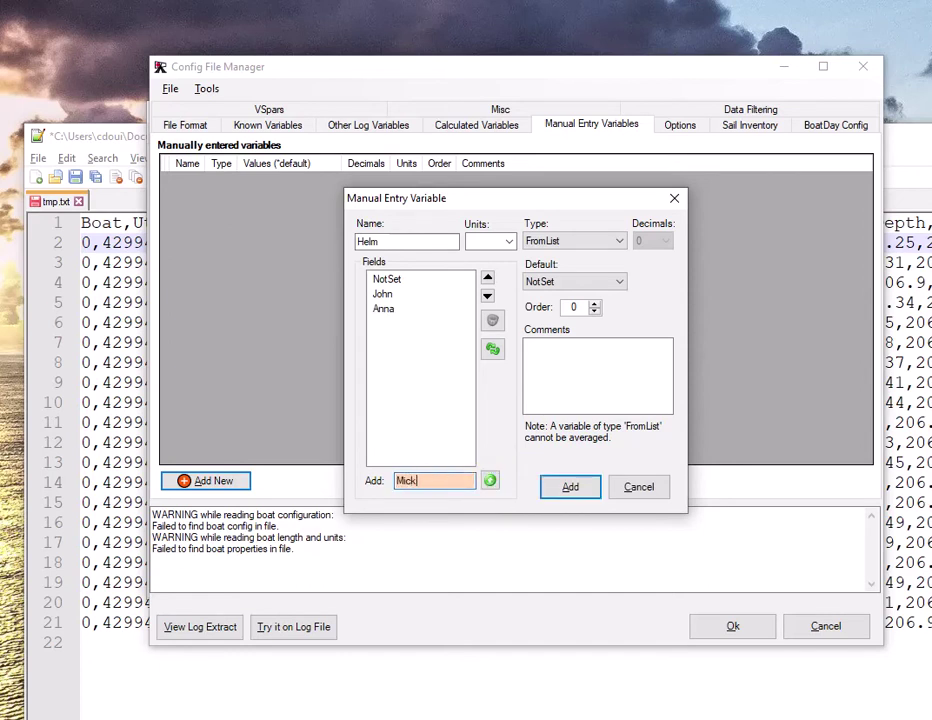
{"action": "left_click", "coordinate": [490, 481]}
{"action": "left_click", "coordinate": [569, 490]}
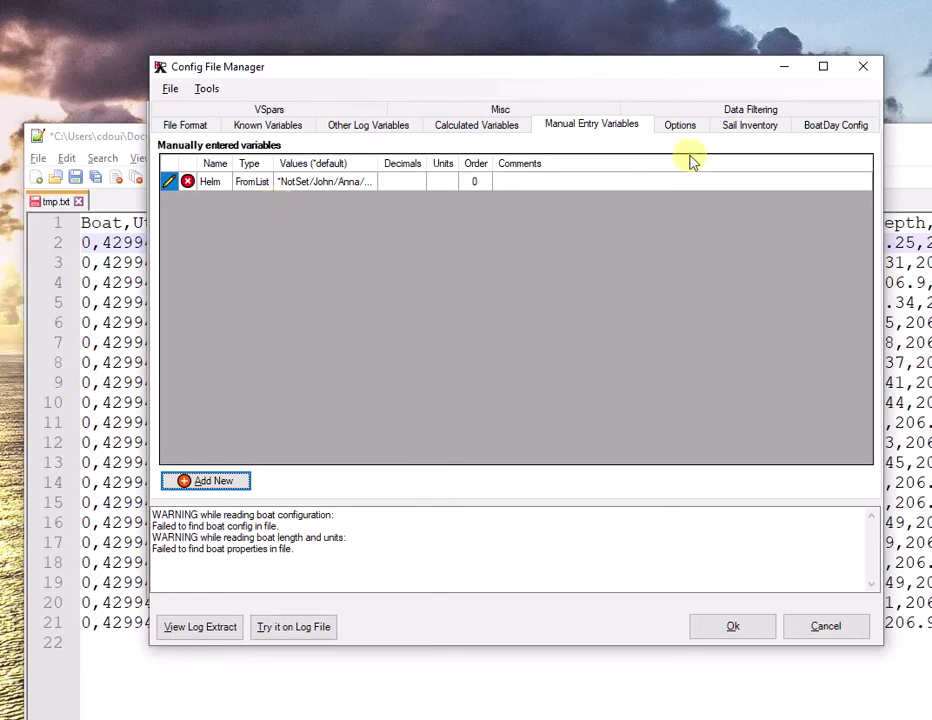
Load the TWS wind bins from the Expedition polar file expedition_polar.txt
{"action": "left_click", "coordinate": [670, 126]}
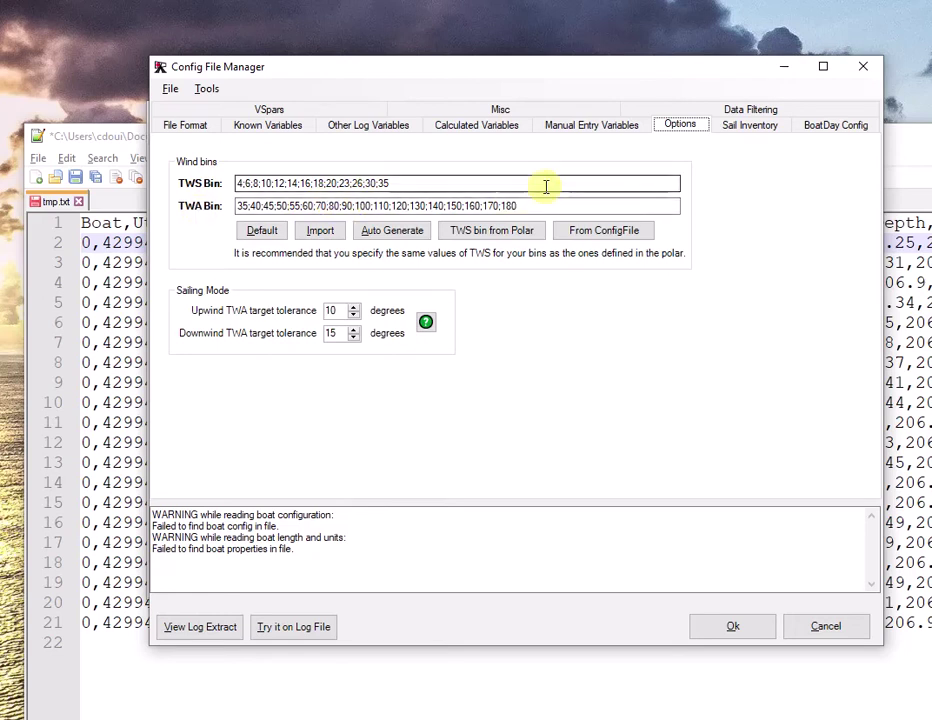
{"action": "left_click", "coordinate": [484, 240]}
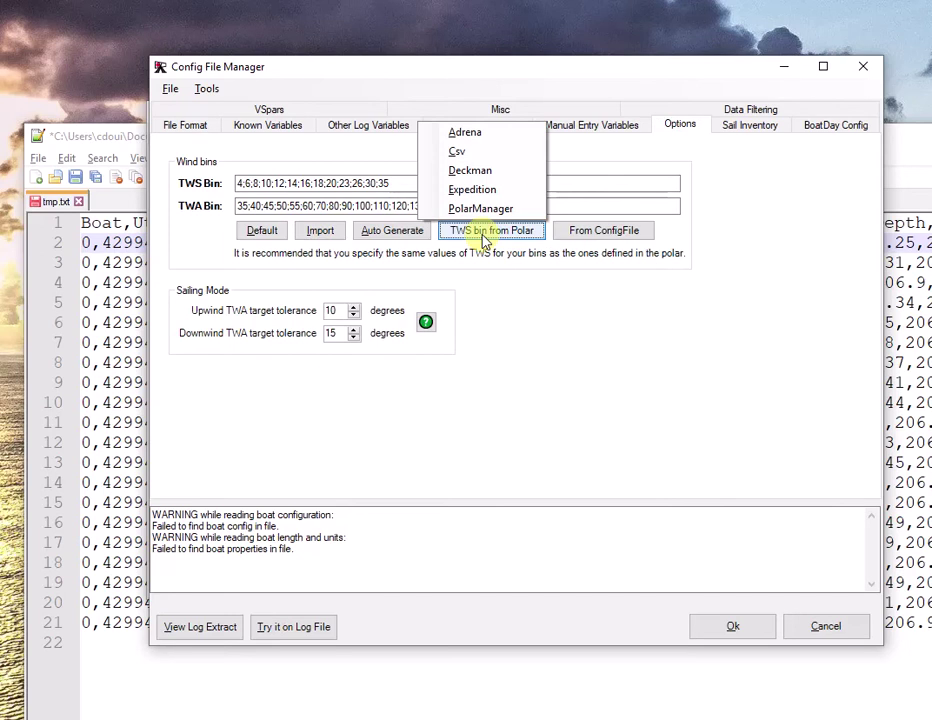
{"action": "left_click", "coordinate": [490, 191]}
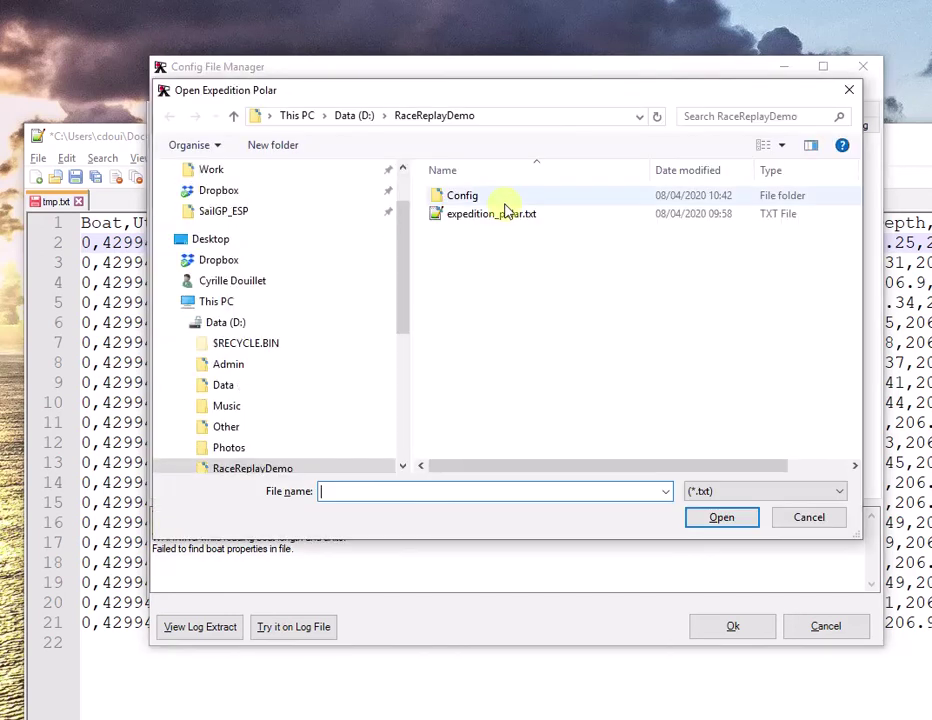
{"action": "double_click", "coordinate": [491, 213]}
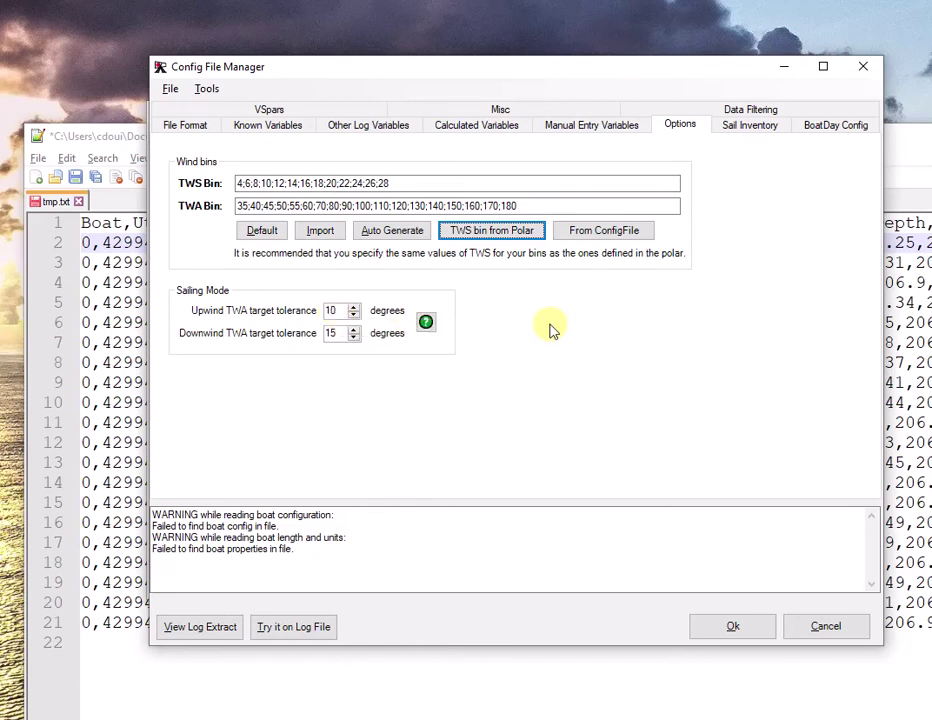
Add a new sail of type Masthead Gennaker named MG1 to the sail inventory
{"action": "left_click", "coordinate": [740, 125]}
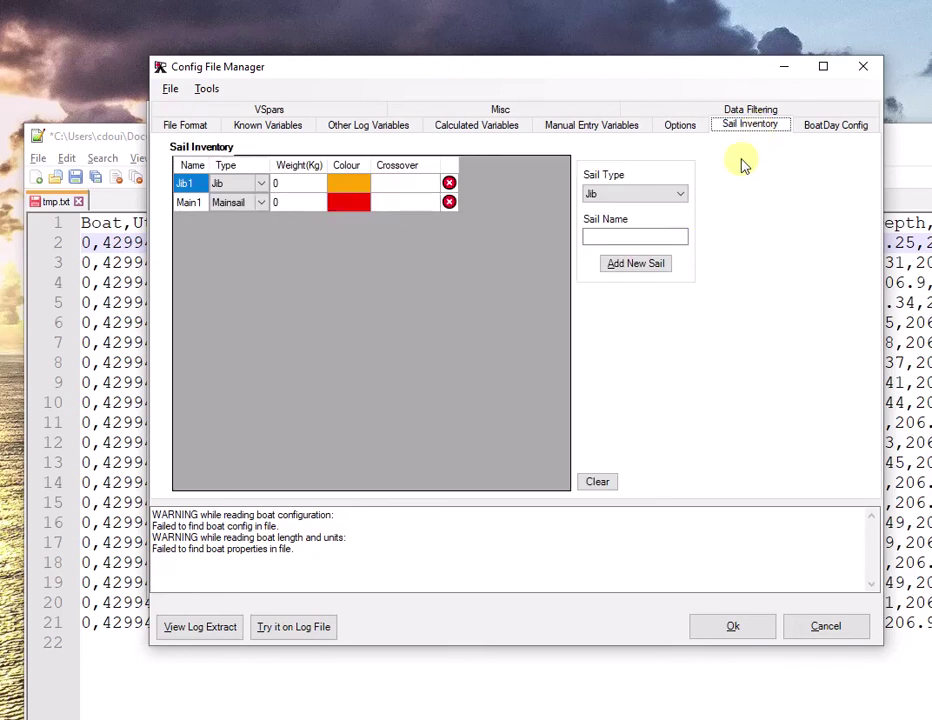
{"action": "left_click", "coordinate": [672, 195]}
{"action": "left_click", "coordinate": [663, 257]}
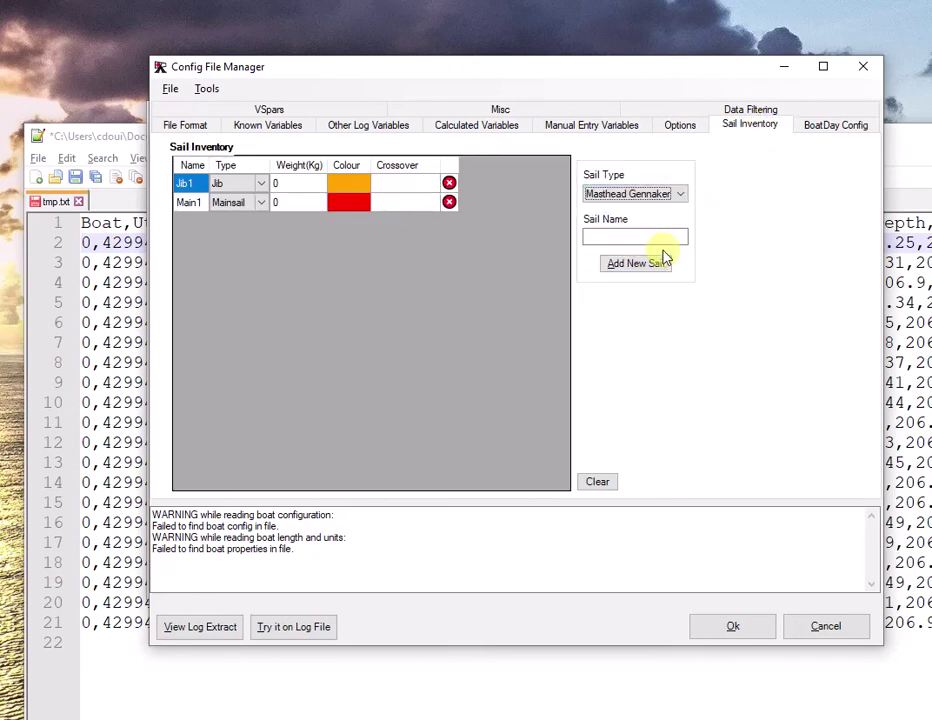
{"action": "left_click", "coordinate": [642, 237]}
{"action": "type", "text": "MG1"}
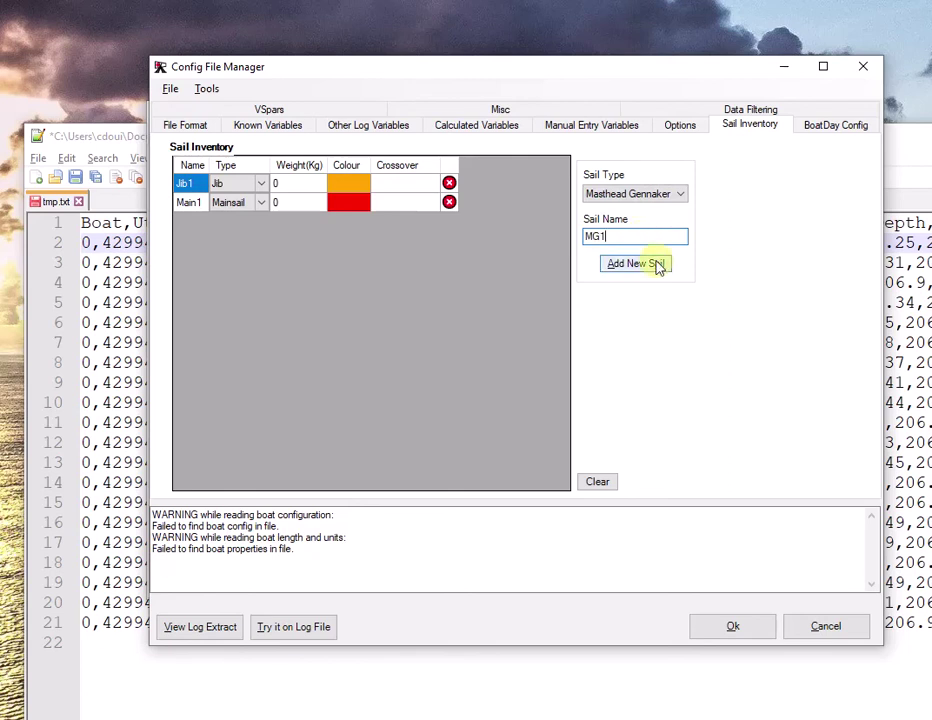
{"action": "left_click", "coordinate": [655, 264]}
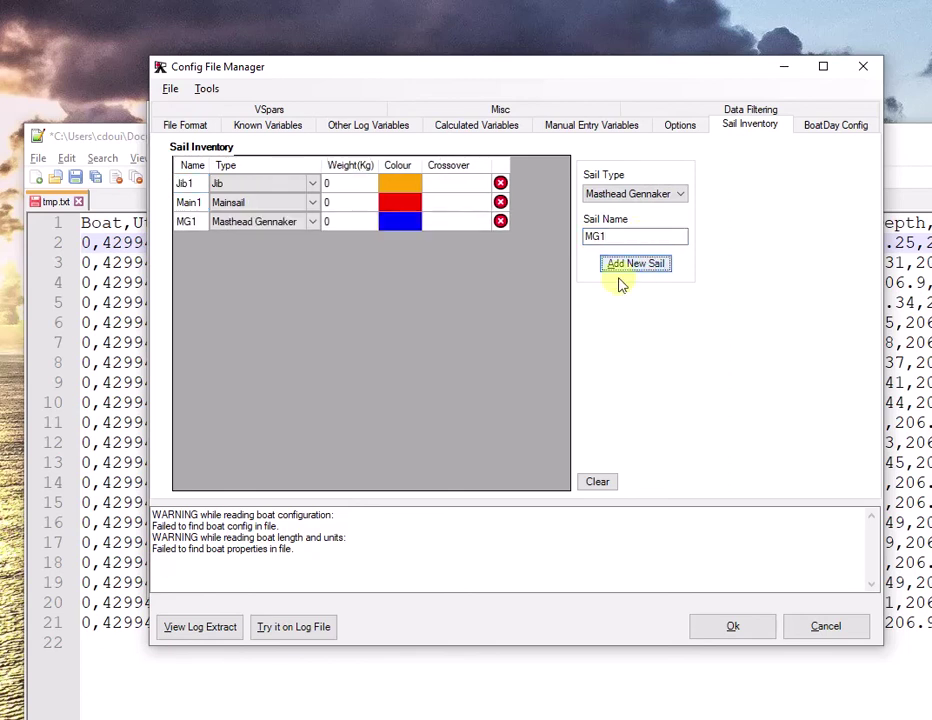
Create a new BoatDay configuration property named Crew
{"action": "left_click", "coordinate": [833, 135]}
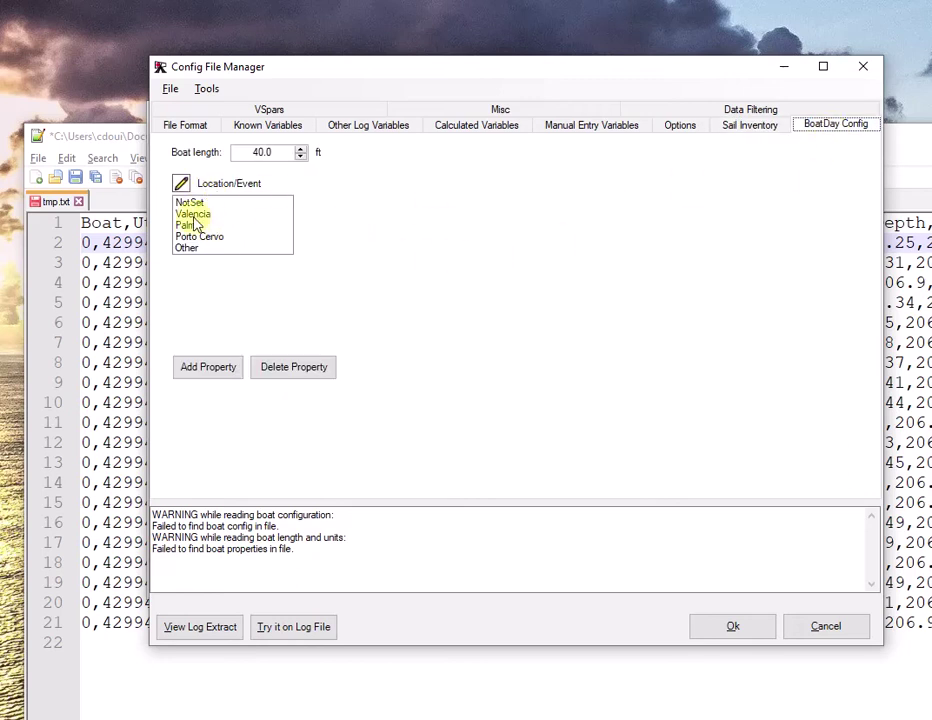
{"action": "left_click", "coordinate": [195, 368]}
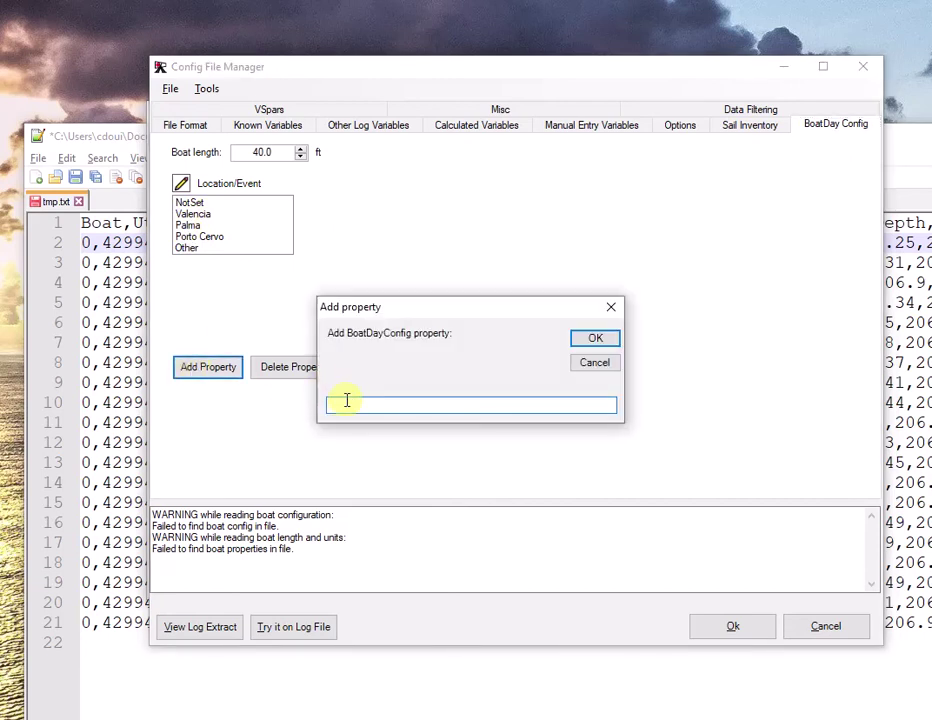
{"action": "type", "text": "Crew"}
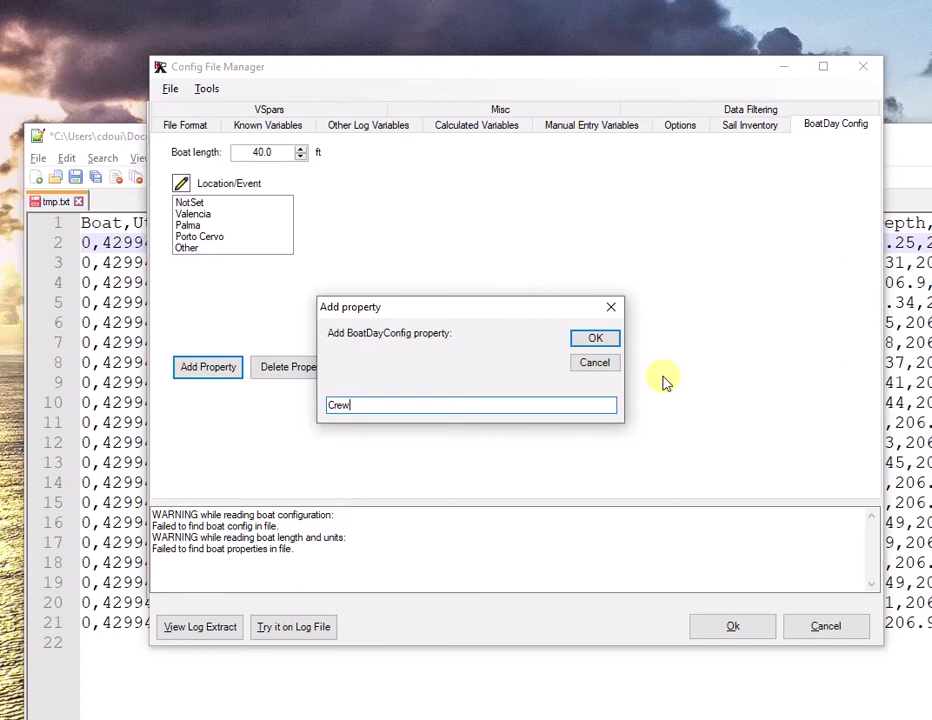
{"action": "left_click", "coordinate": [597, 339]}
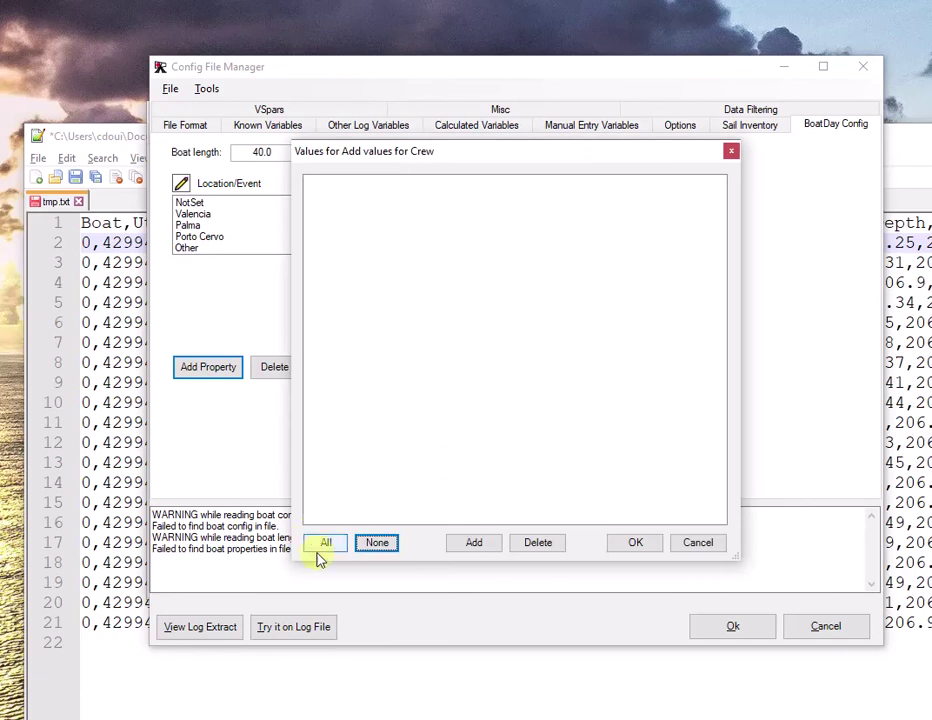
Add the values FullCrew, TwoHanded and Solo to the Crew property and save the list
{"action": "left_click", "coordinate": [474, 542]}
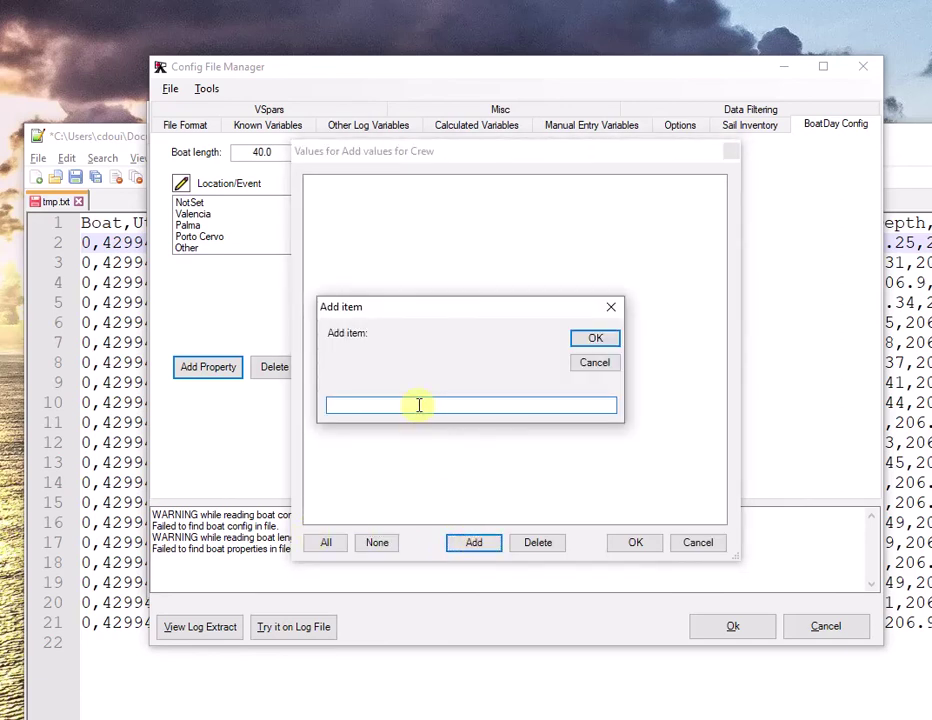
{"action": "type", "text": "FullCrew"}
{"action": "left_click", "coordinate": [601, 338]}
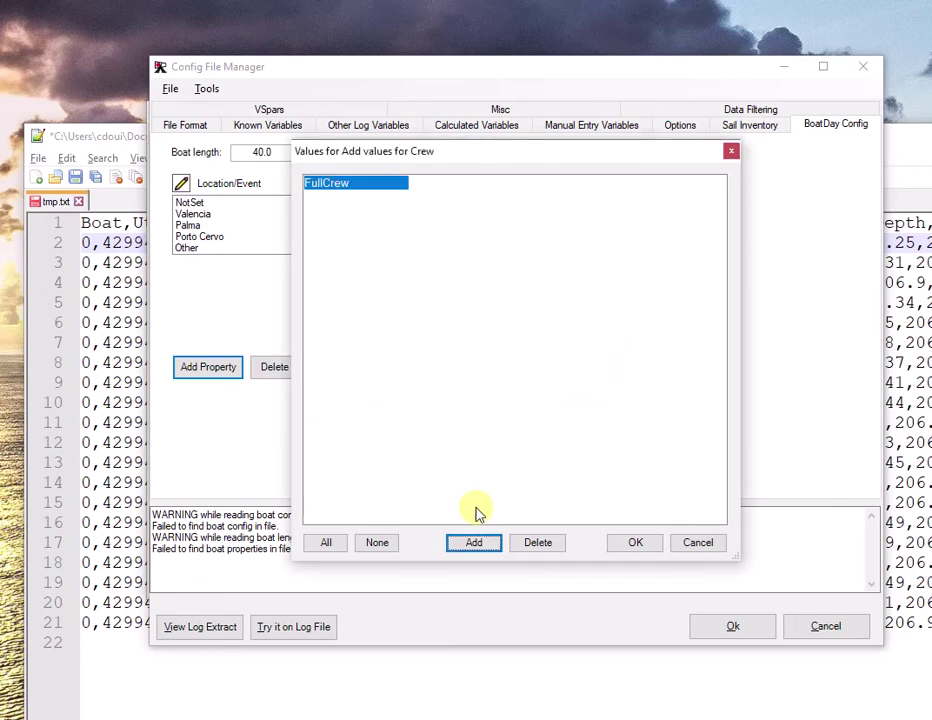
{"action": "left_click", "coordinate": [470, 543]}
{"action": "type", "text": "T"}
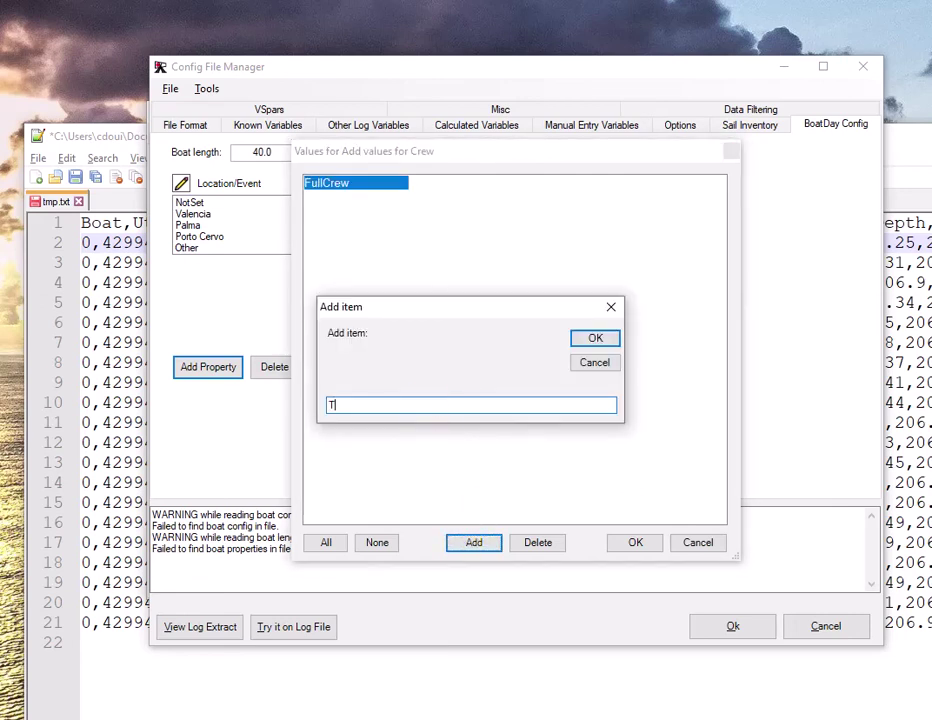
{"action": "type", "text": "woHanded"}
{"action": "left_click", "coordinate": [595, 338]}
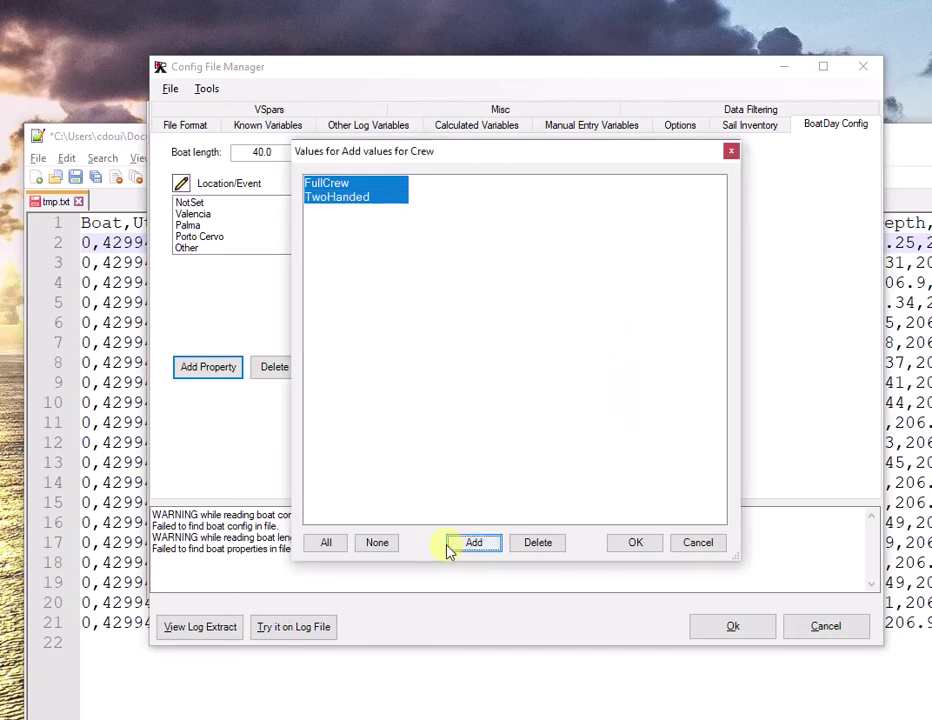
{"action": "left_click", "coordinate": [470, 545]}
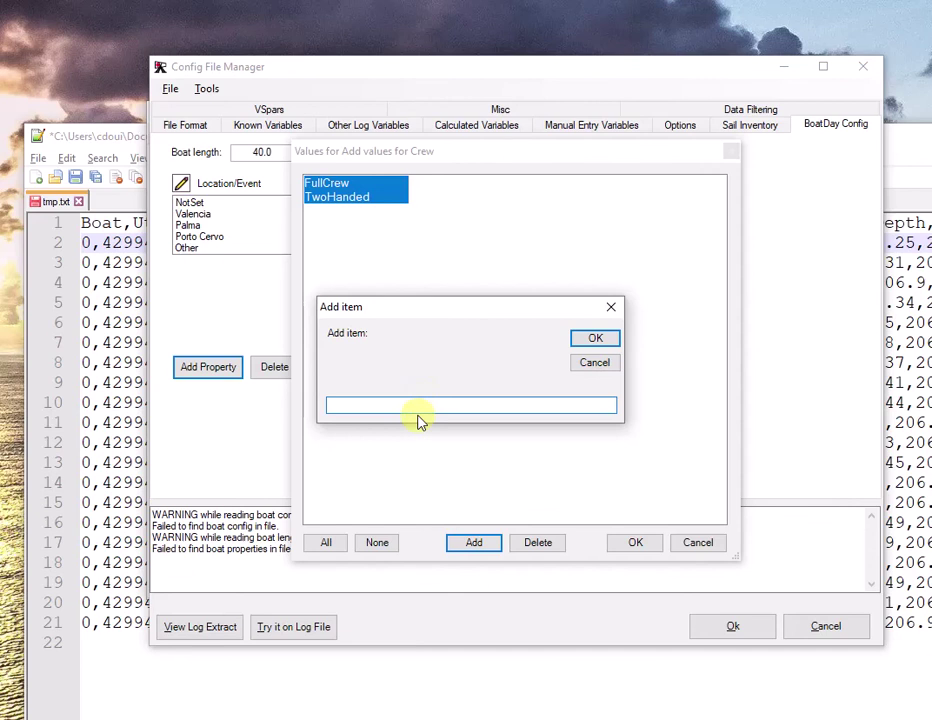
{"action": "type", "text": "Solo"}
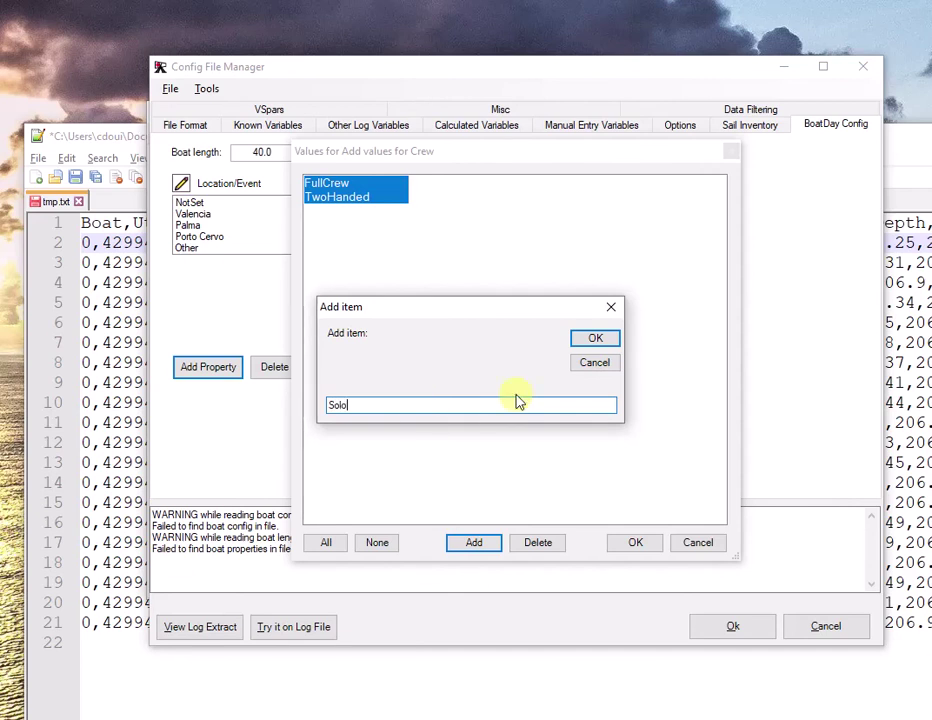
{"action": "left_click", "coordinate": [597, 338]}
{"action": "left_click", "coordinate": [476, 543]}
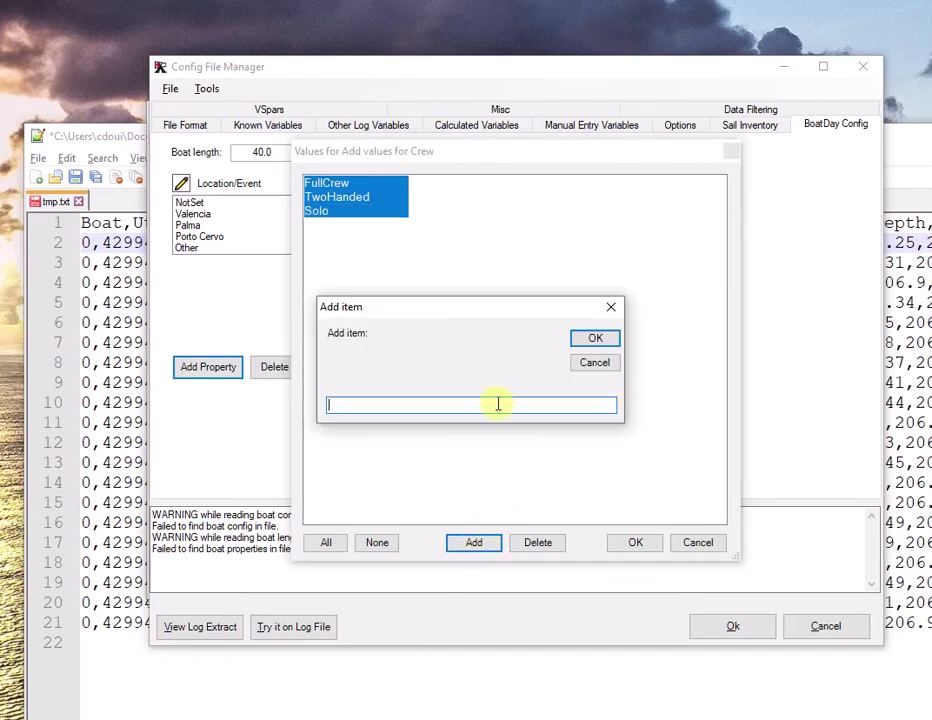
{"action": "left_click", "coordinate": [596, 364]}
{"action": "left_click", "coordinate": [638, 545]}
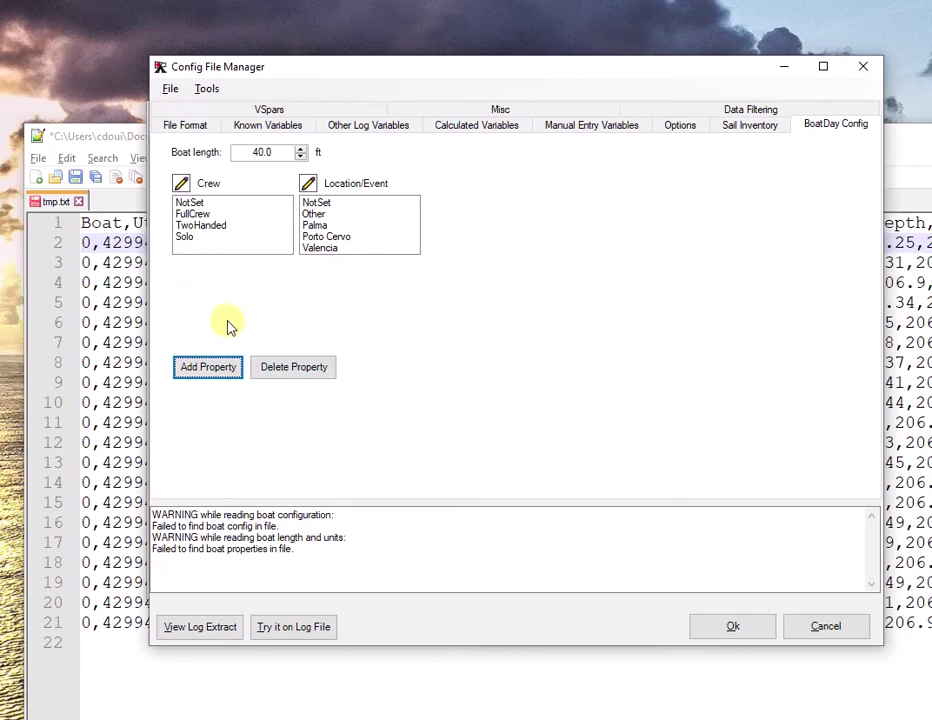
Create a BoatDay property named Keel with the values Keel2019 and Keel2020
{"action": "left_click", "coordinate": [208, 369]}
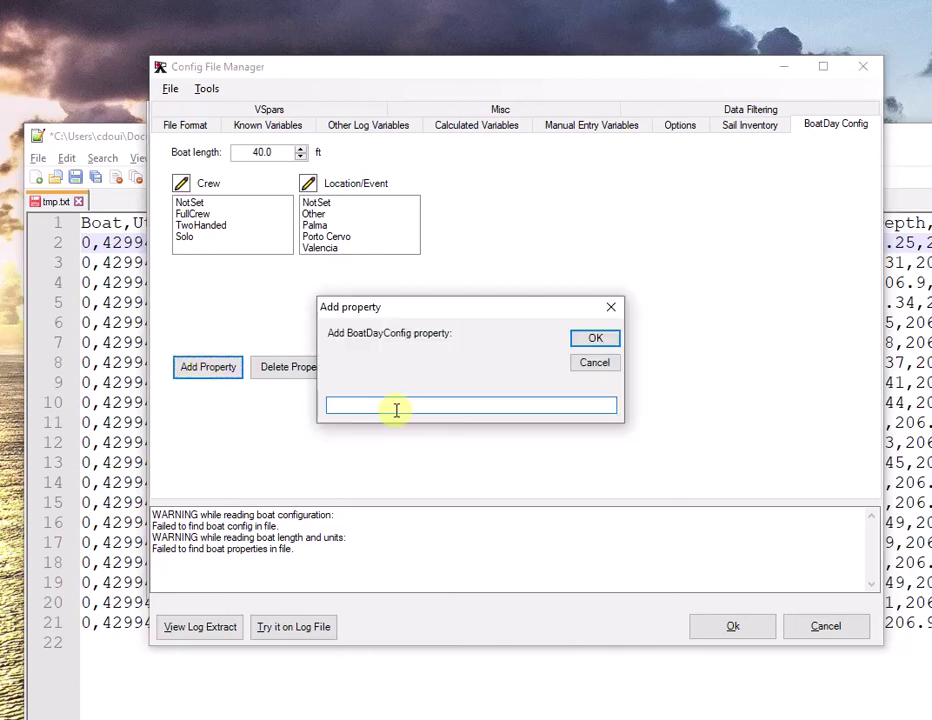
{"action": "type", "text": "Keel"}
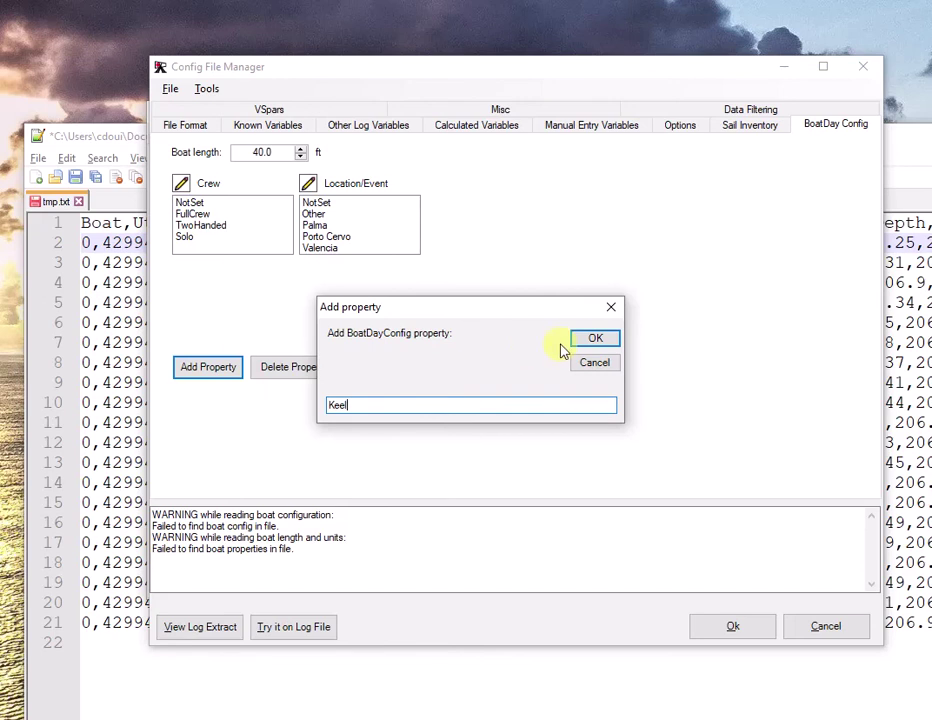
{"action": "left_click", "coordinate": [592, 340]}
{"action": "left_click", "coordinate": [473, 542]}
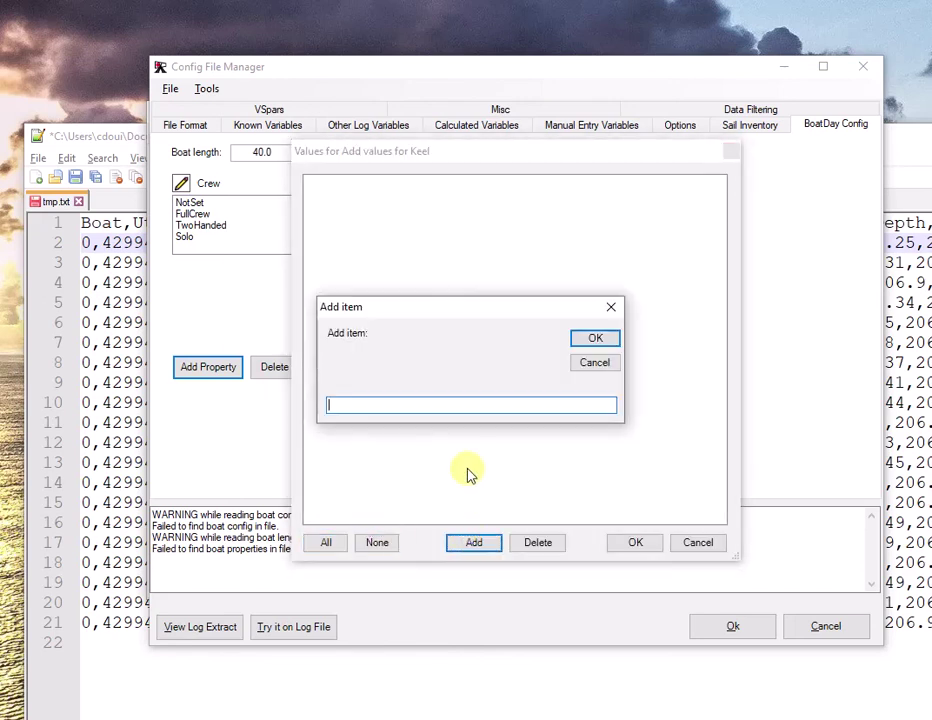
{"action": "type", "text": "Keel2019"}
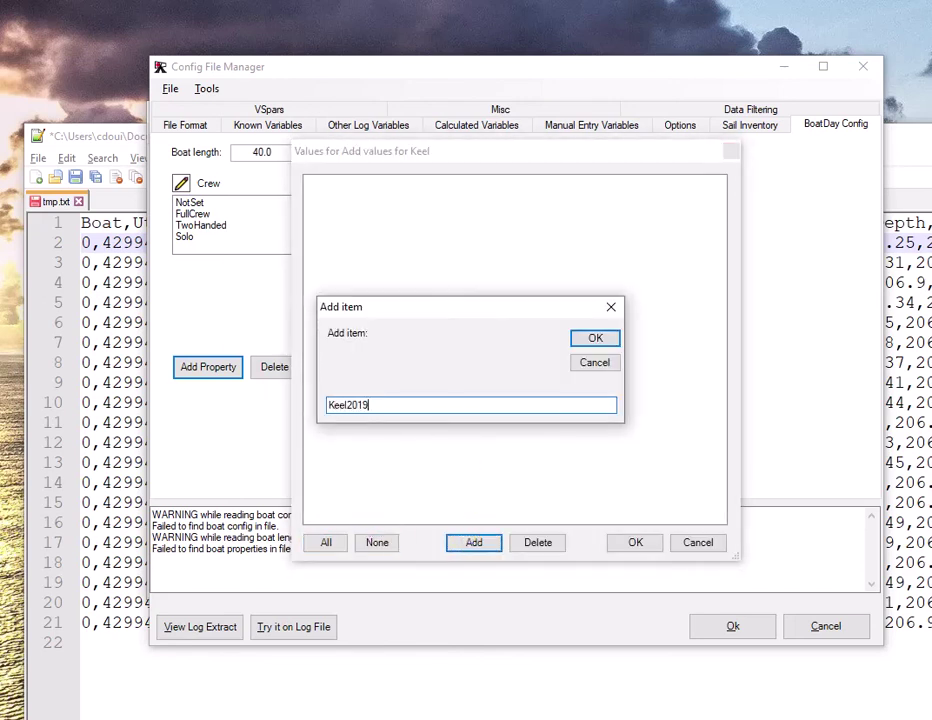
{"action": "left_click", "coordinate": [598, 340]}
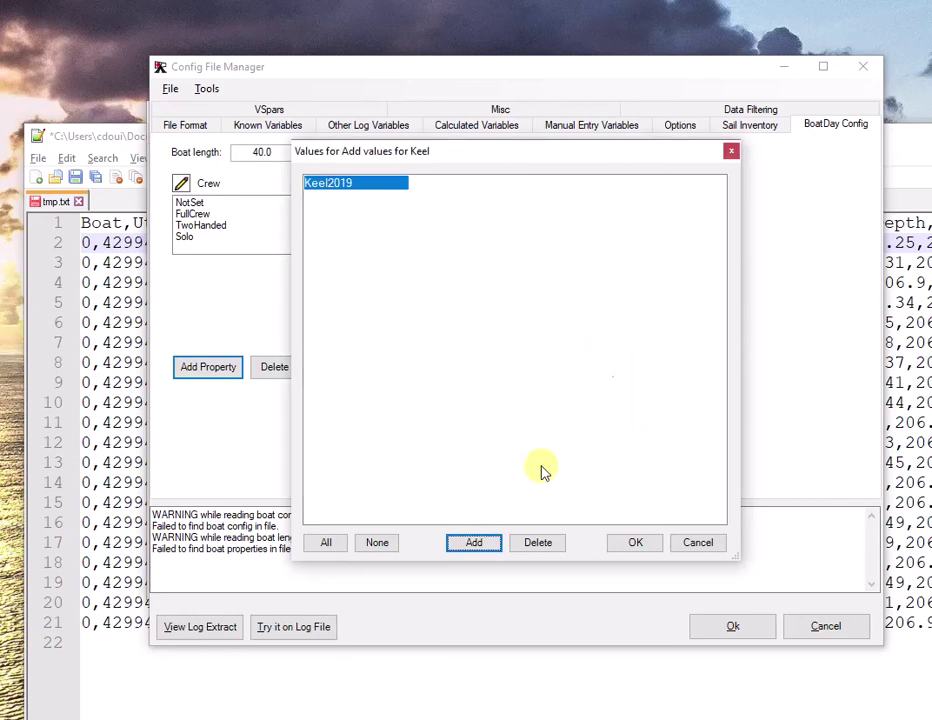
{"action": "left_click", "coordinate": [475, 542]}
{"action": "type", "text": "Keel2020"}
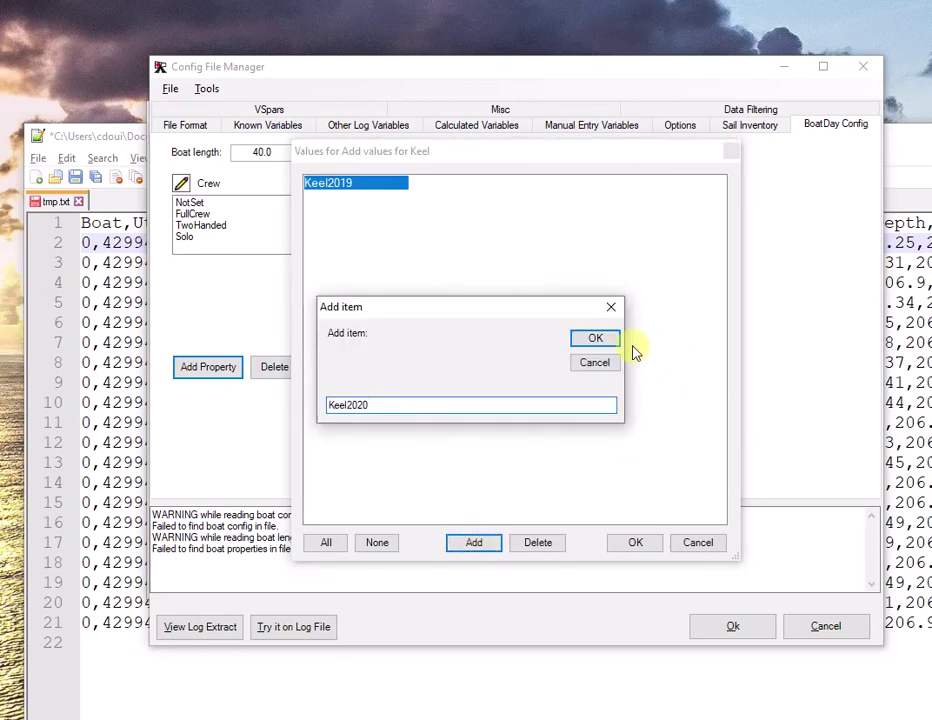
{"action": "left_click", "coordinate": [597, 340]}
{"action": "left_click", "coordinate": [635, 543]}
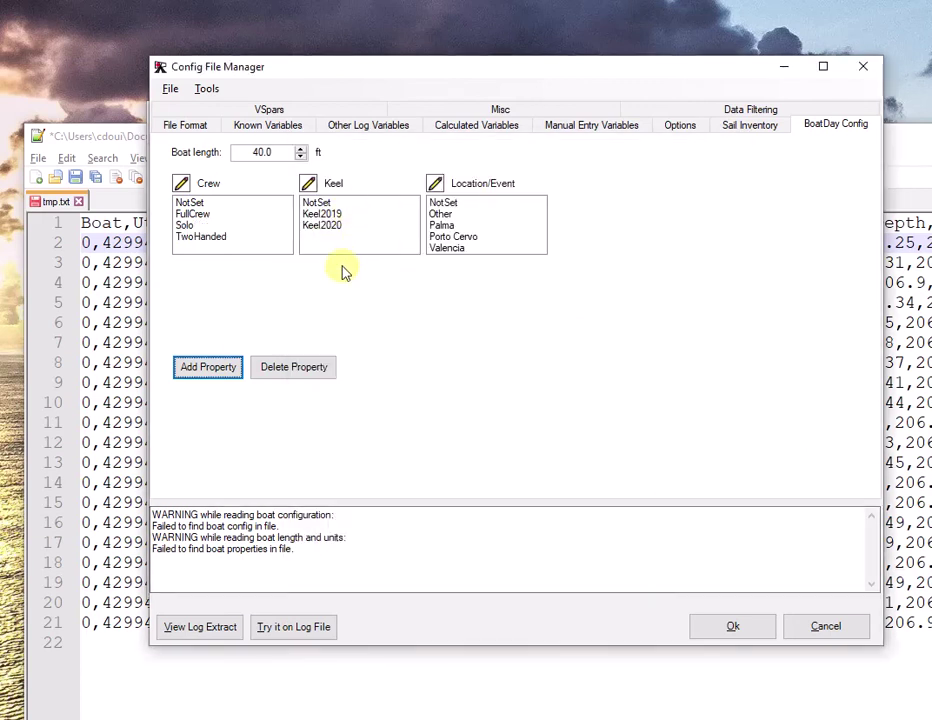
{"action": "left_click", "coordinate": [320, 213]}
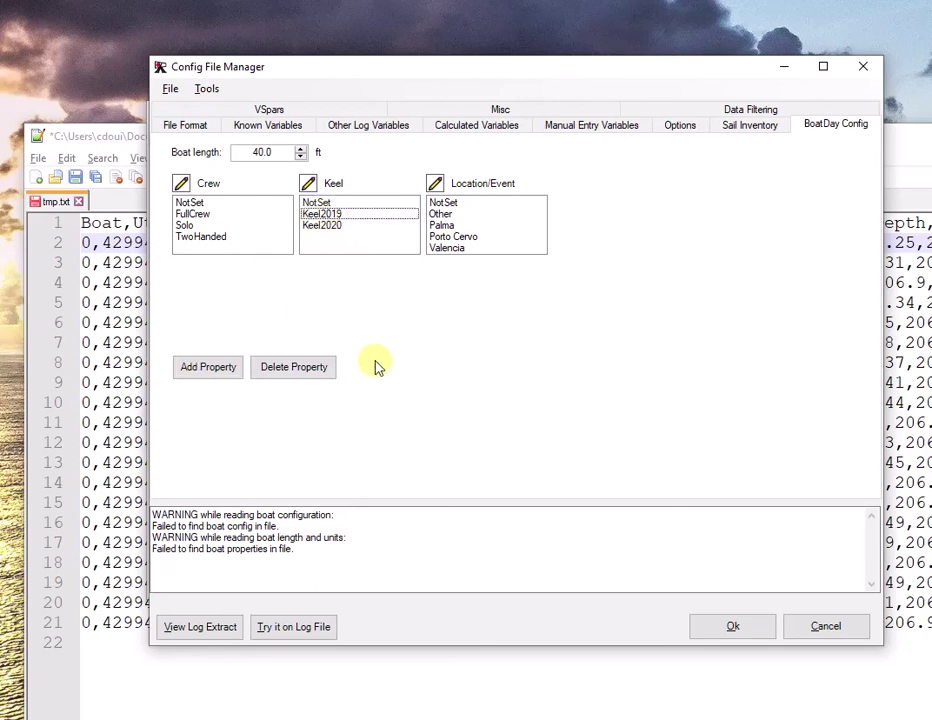
{"action": "left_click", "coordinate": [343, 227]}
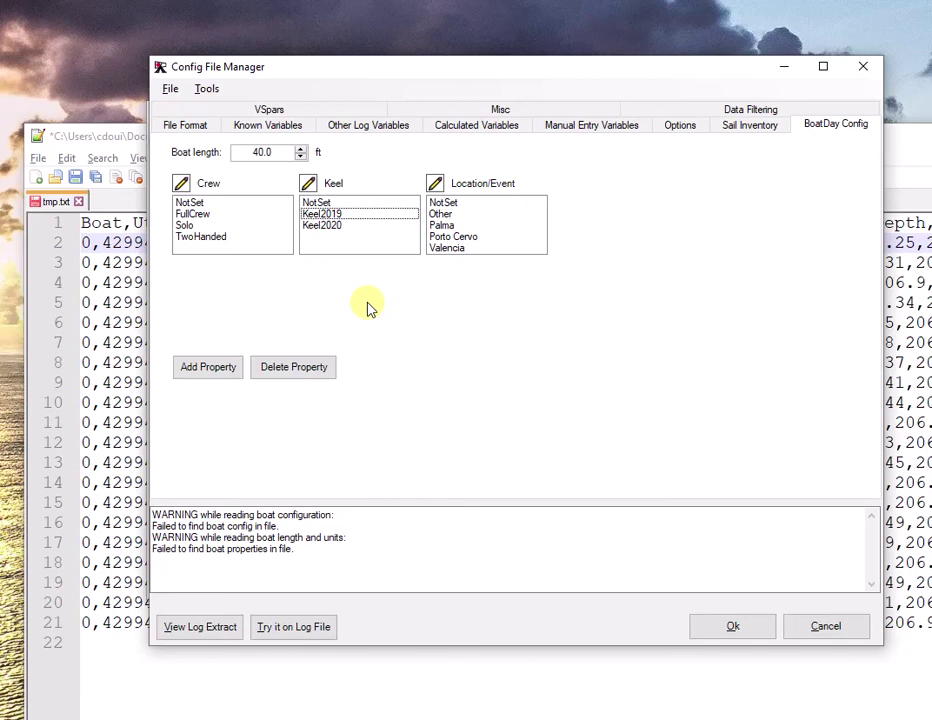
Accept the configuration and save it as ConfigFile_MyBoat.xml in the RaceReplayDemo folder, replacing the existing file
{"action": "left_click", "coordinate": [750, 630]}
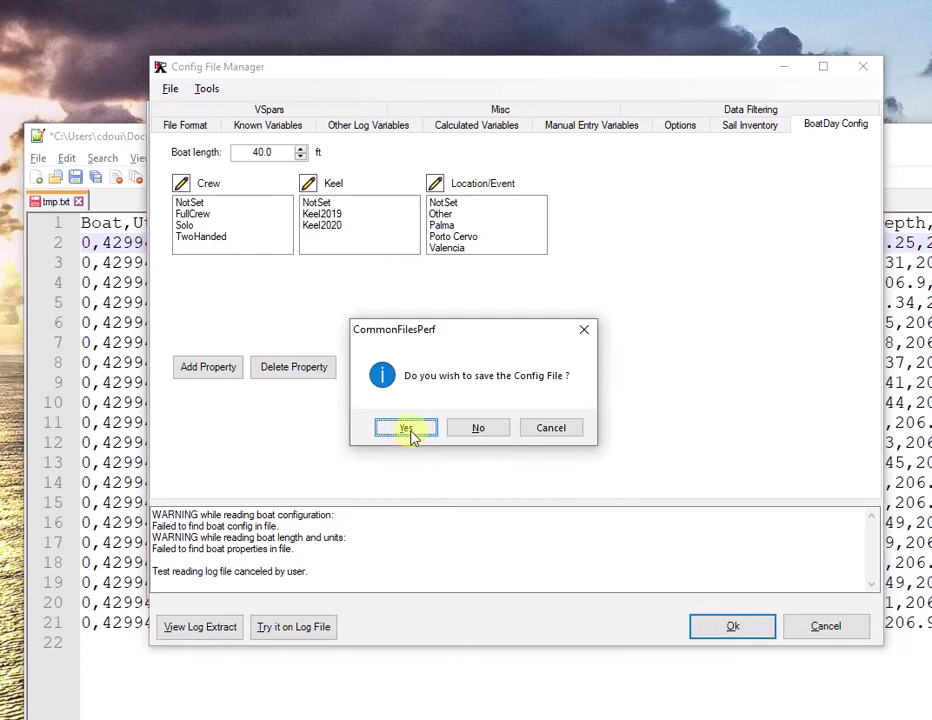
{"action": "left_click", "coordinate": [408, 428]}
{"action": "left_click", "coordinate": [722, 520]}
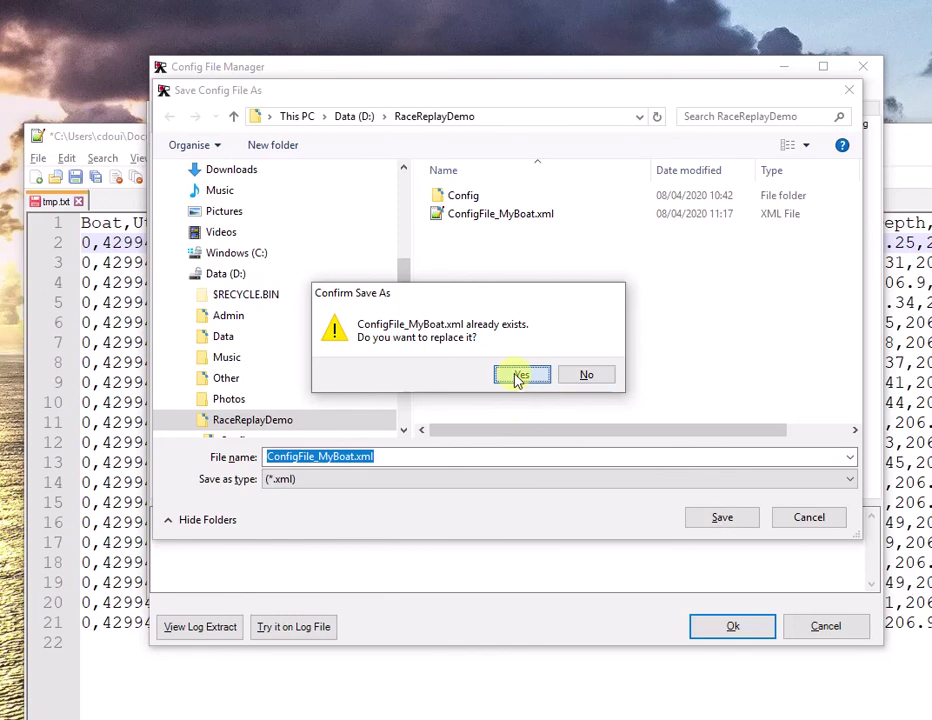
{"action": "left_click", "coordinate": [518, 377]}
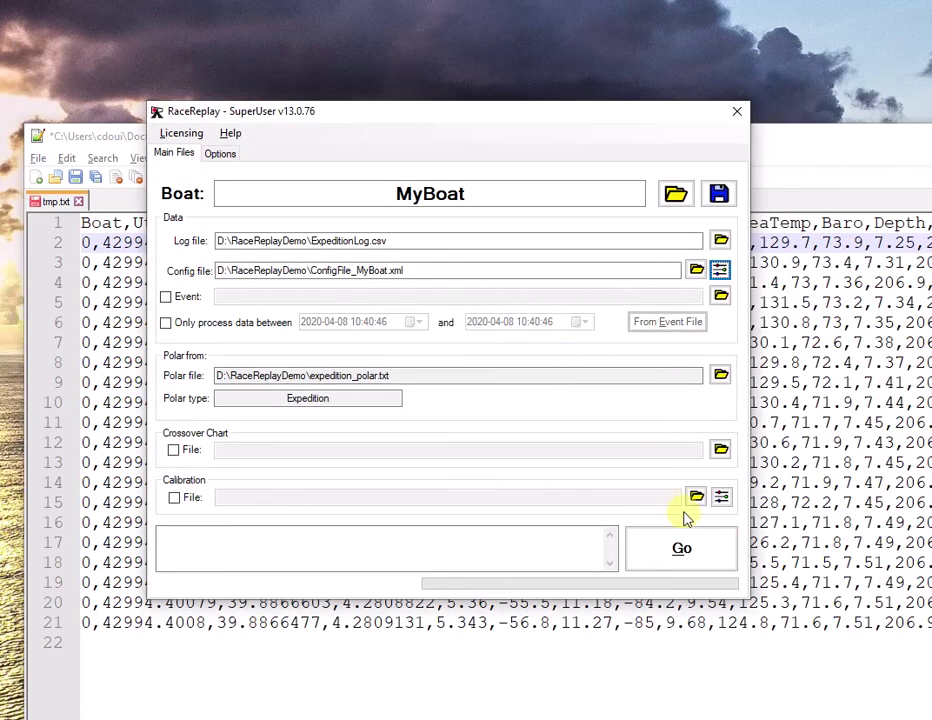